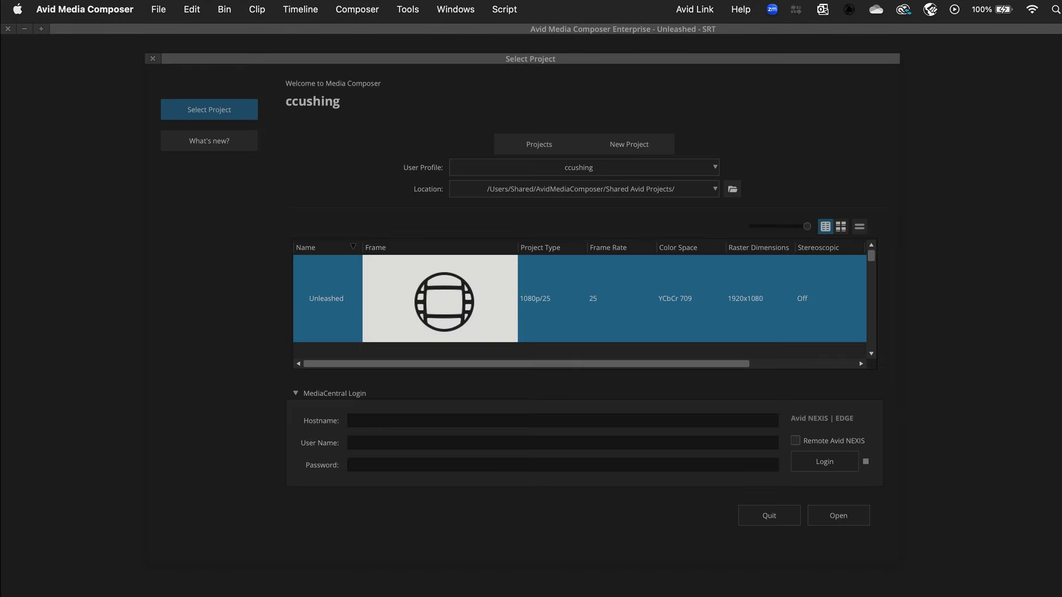
# Step: Open the selected Unleashed project from the Select Project dialog
pyautogui.click(856, 521)
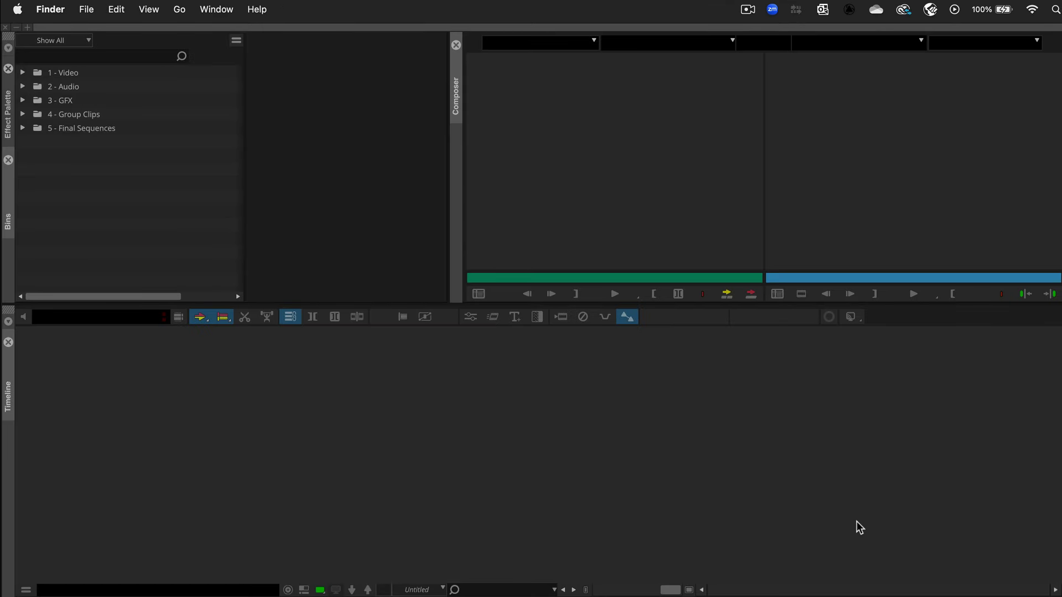
# Step: Load the End Section sequence from 5 - Final Sequences > For Review into the timeline
pyautogui.doubleClick(41, 132)
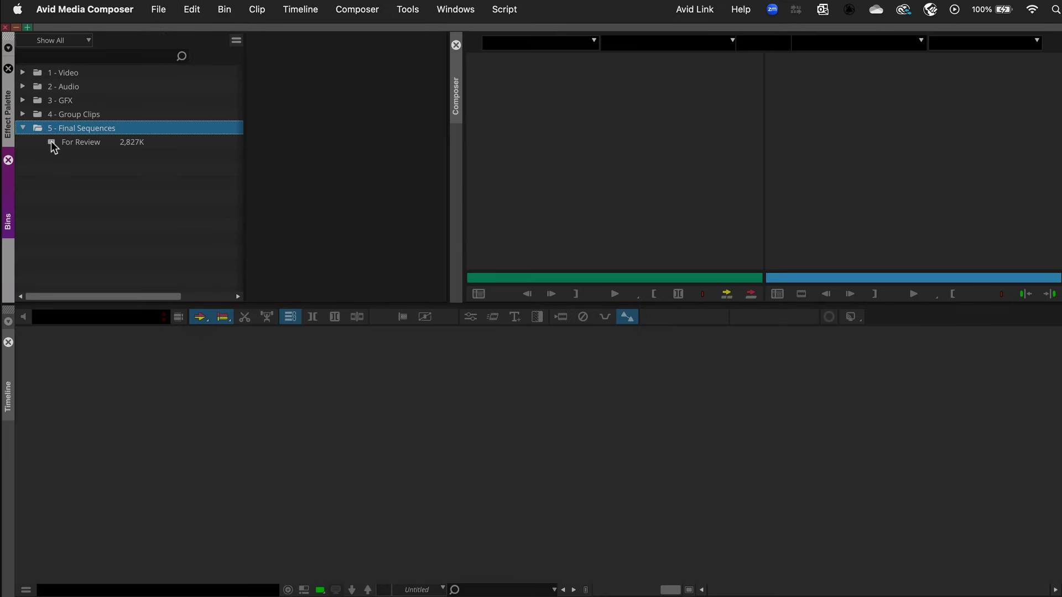
pyautogui.doubleClick(51, 141)
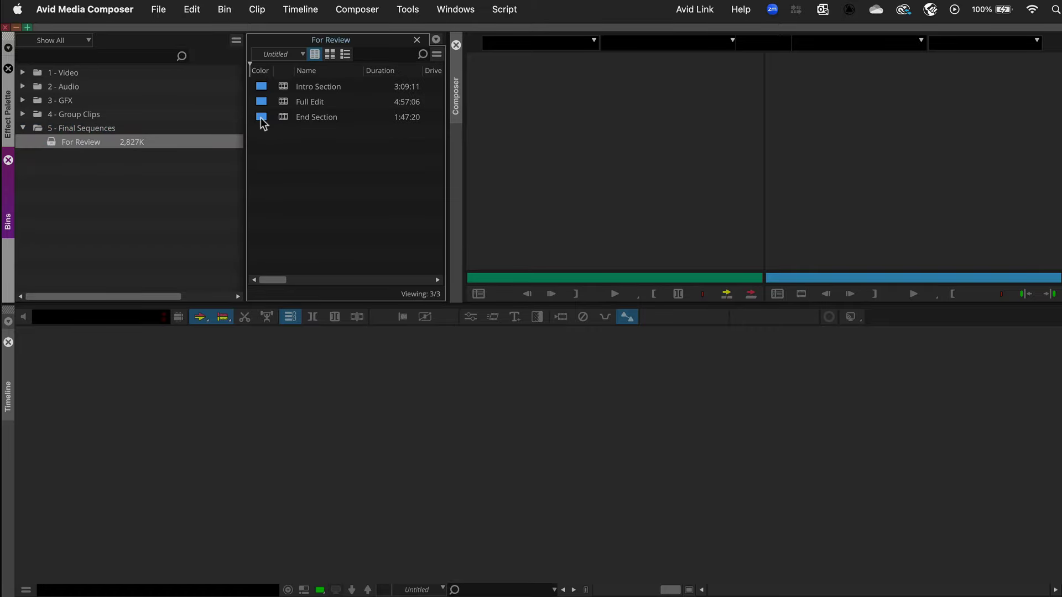
pyautogui.doubleClick(283, 116)
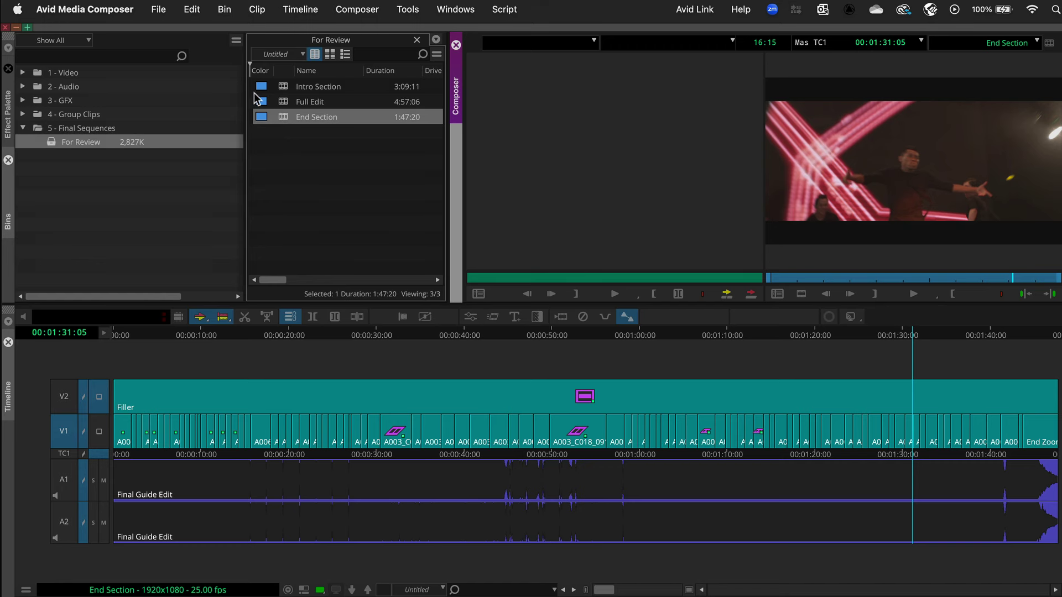
# Step: Review the General settings under File > Settings' Project list and confirm with OK
pyautogui.click(165, 14)
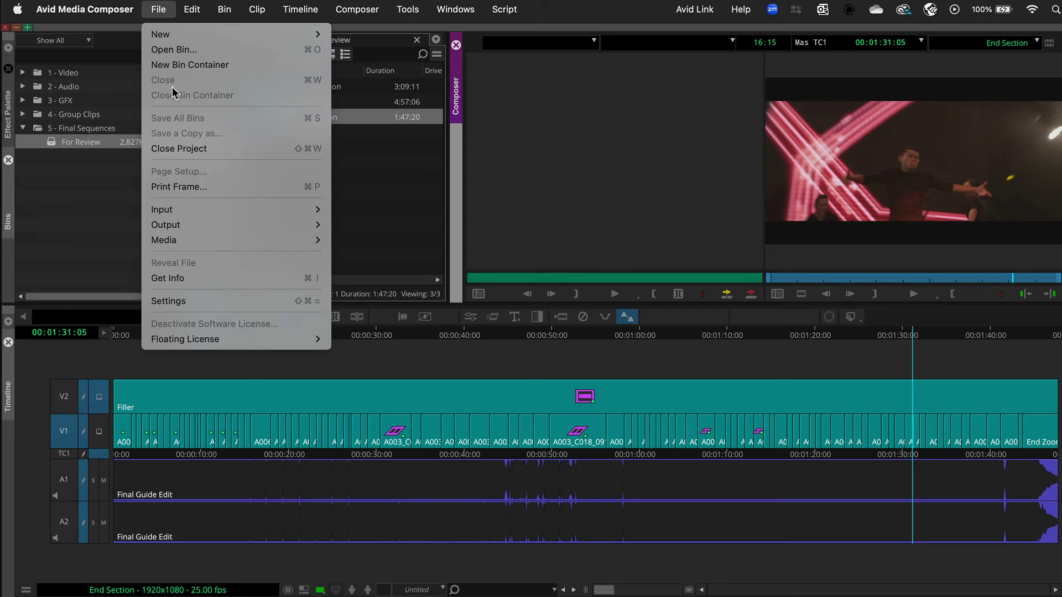
pyautogui.click(168, 301)
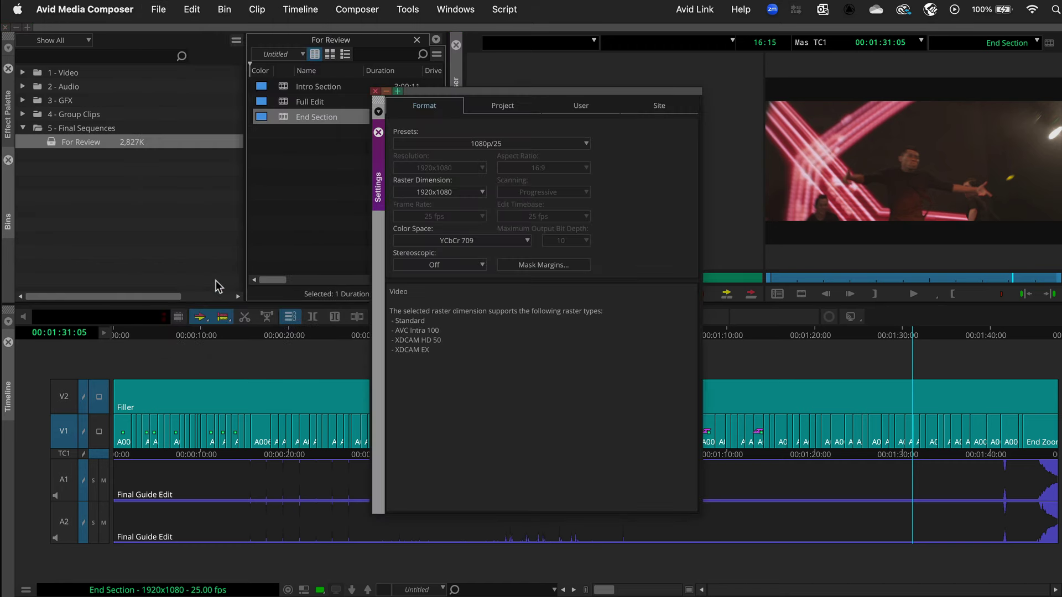
pyautogui.click(476, 105)
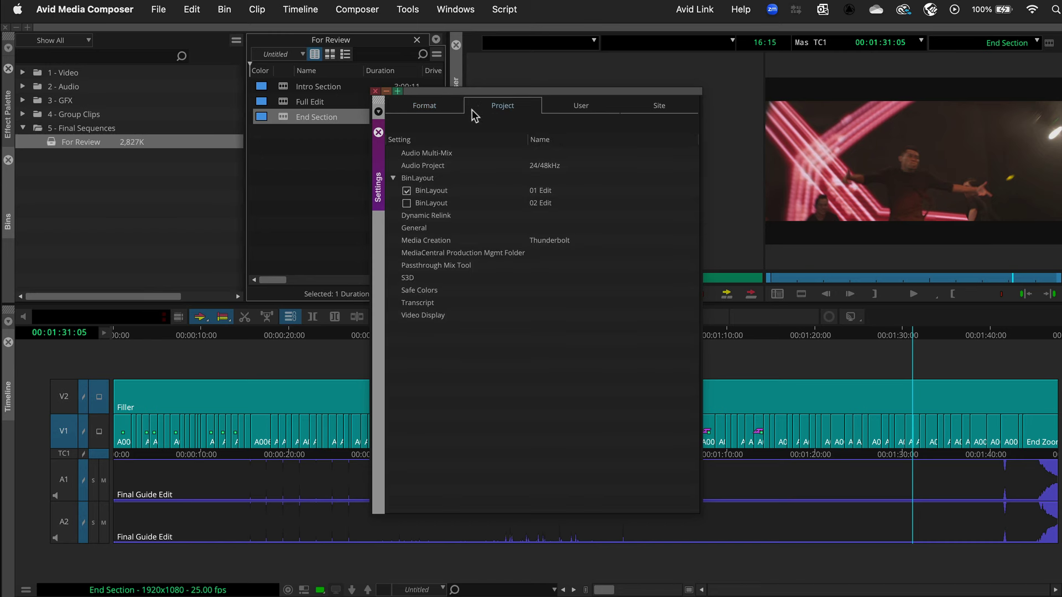
pyautogui.doubleClick(393, 228)
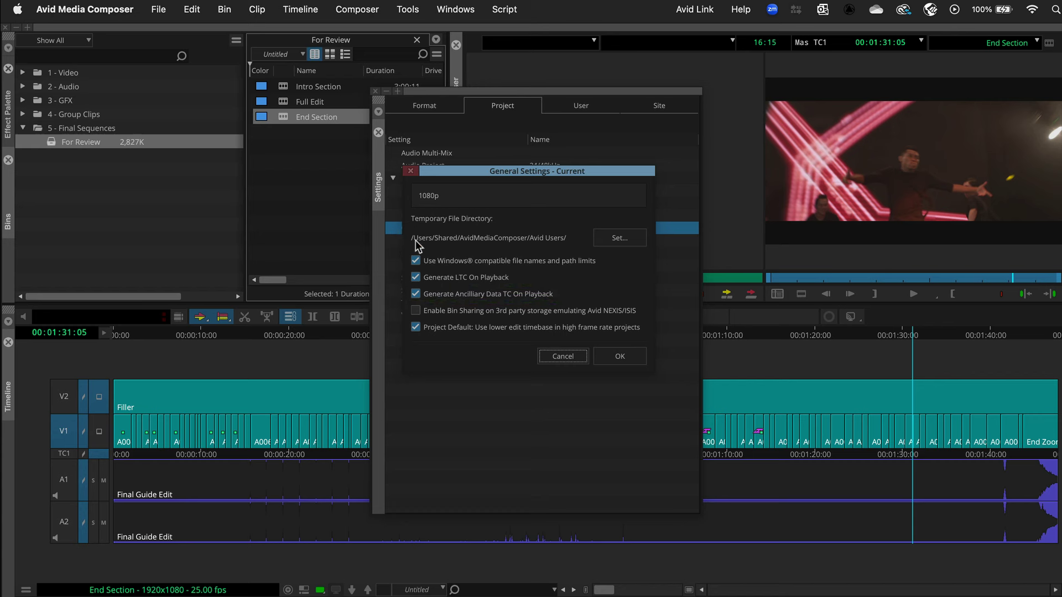
pyautogui.click(598, 359)
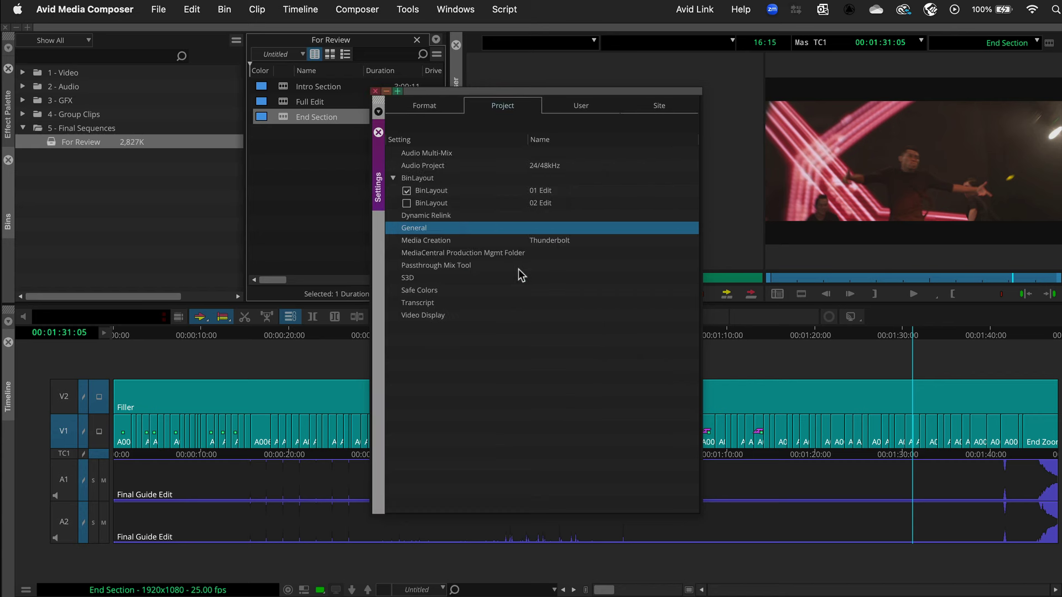
# Step: Close the Settings window and open the Avid Huddle panel from Tools
pyautogui.click(375, 92)
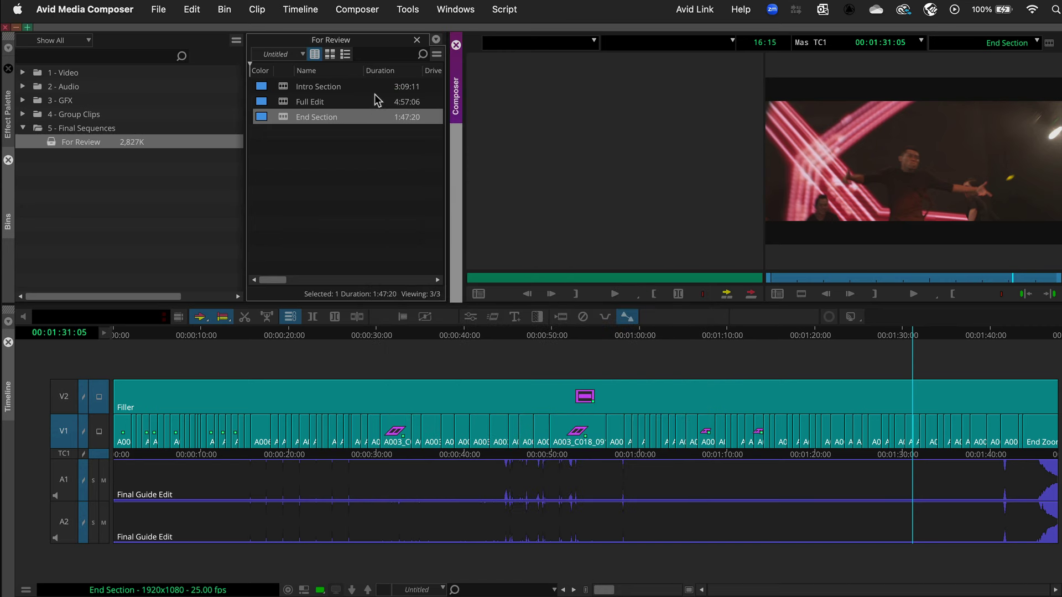
pyautogui.click(409, 12)
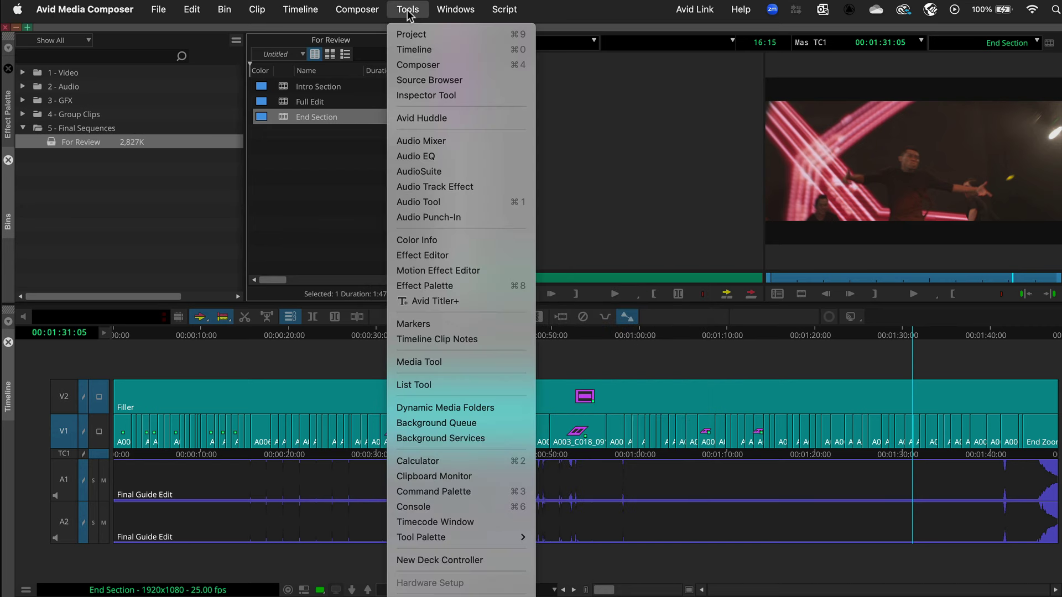
pyautogui.click(458, 117)
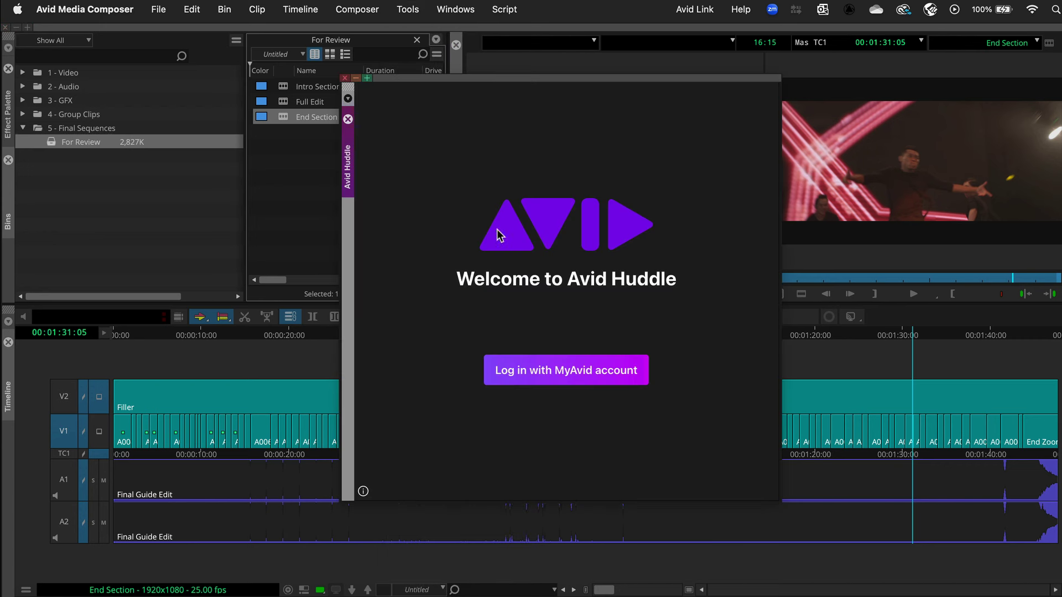
# Step: Sign in to Avid Huddle with the MyAvid account e-mail and password
pyautogui.click(540, 378)
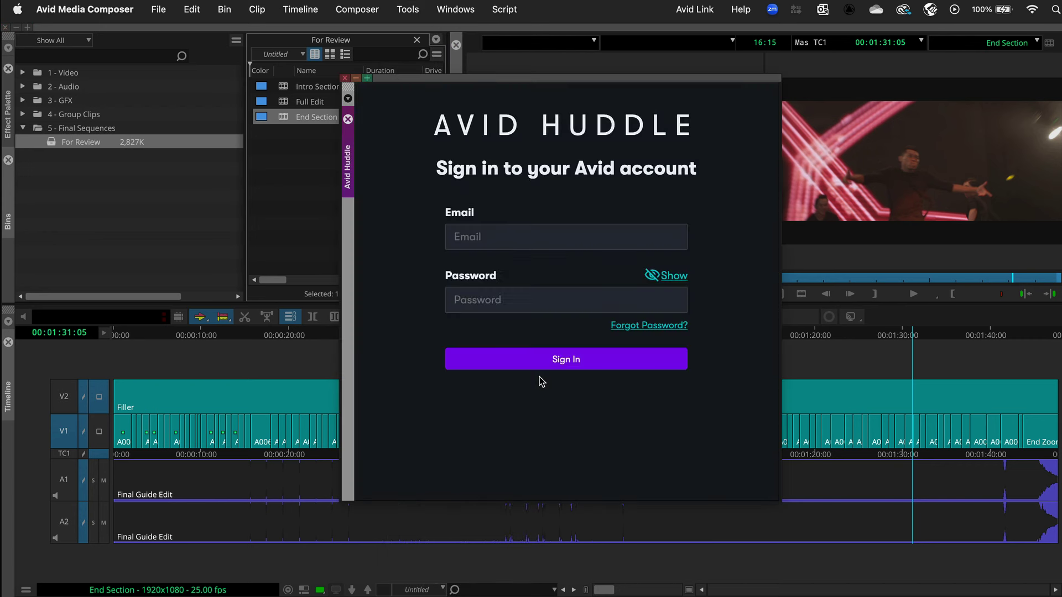
pyautogui.click(507, 237)
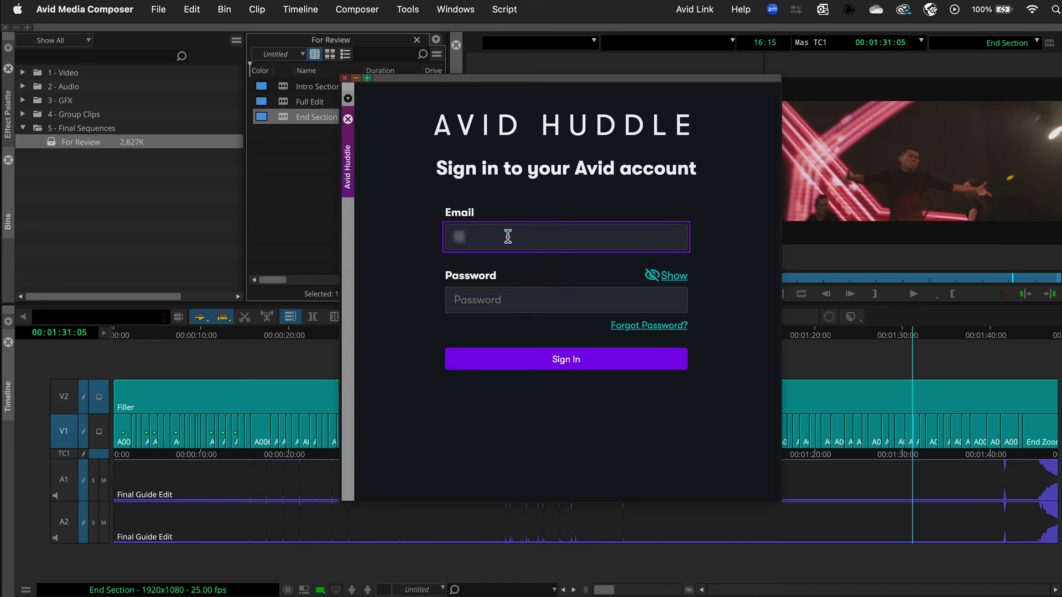
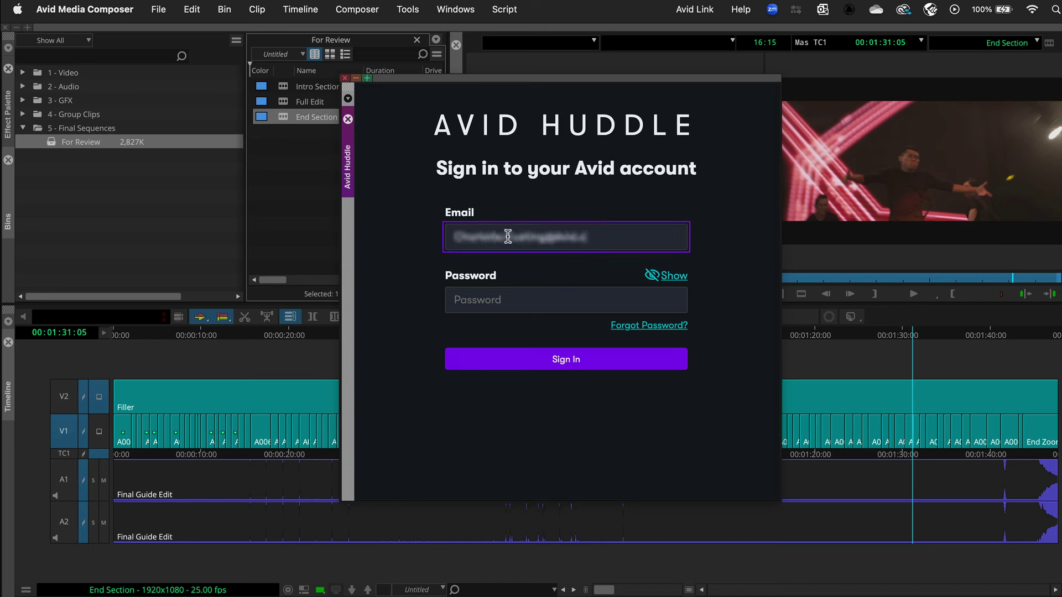
pyautogui.click(512, 299)
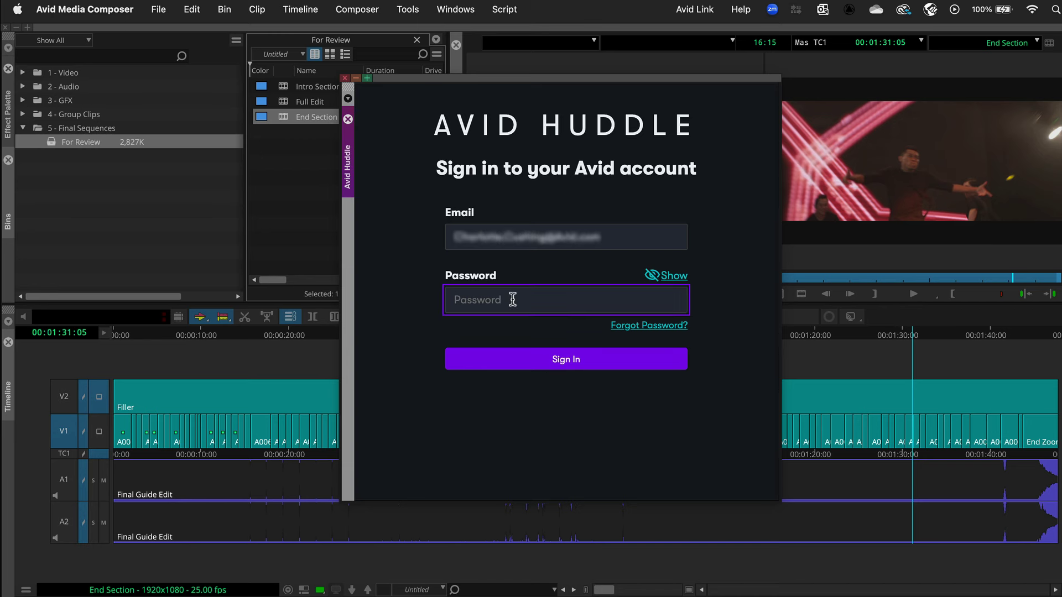
pyautogui.write('**********')
pyautogui.click(517, 362)
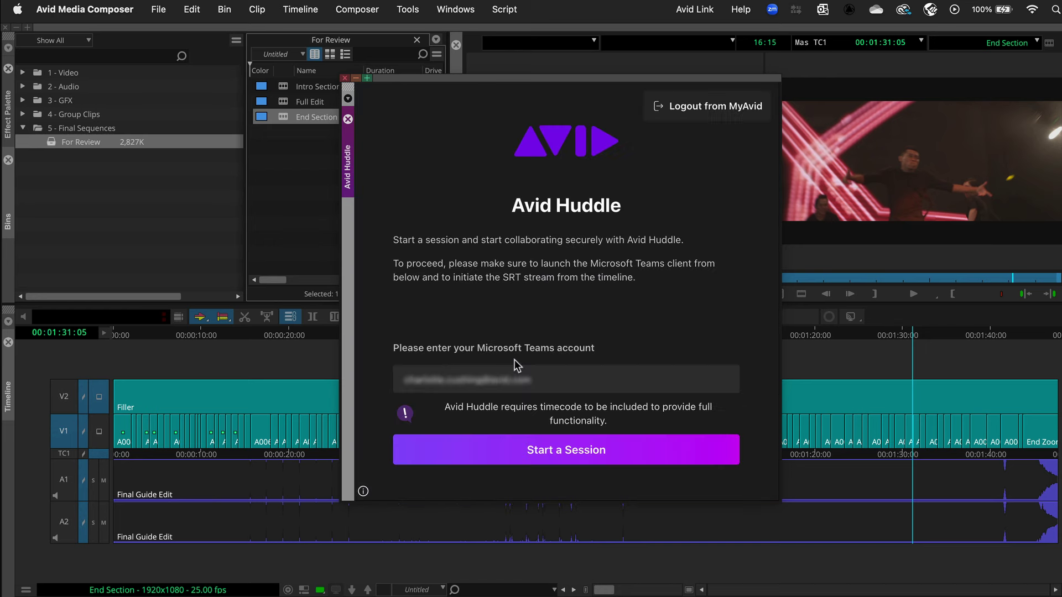
# Step: Start a new Huddle session and dock its panel on the left of the workspace
pyautogui.click(511, 451)
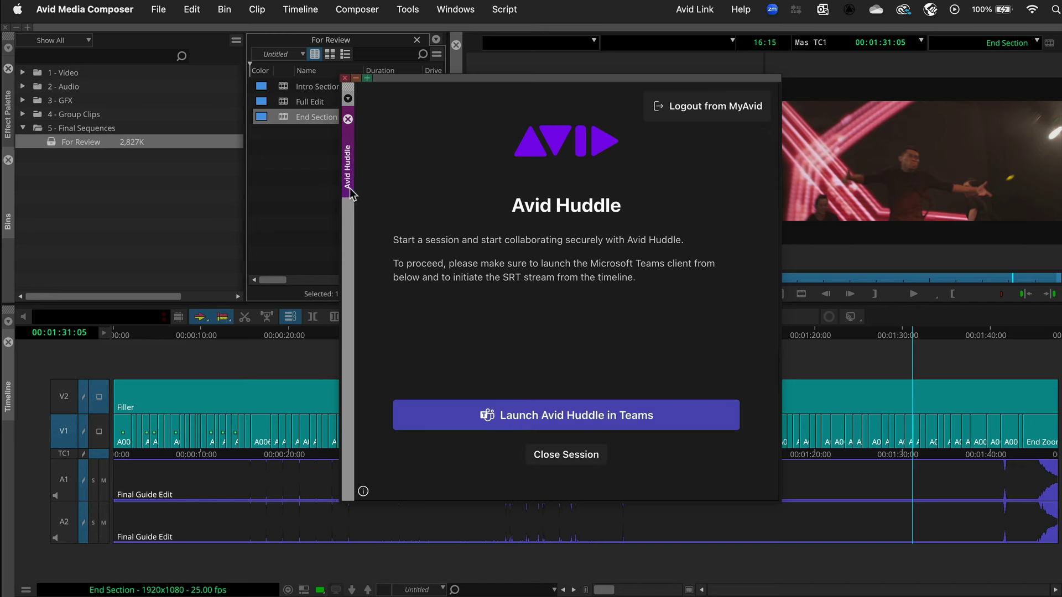
pyautogui.moveTo(351, 194); pyautogui.dragTo(12, 250)
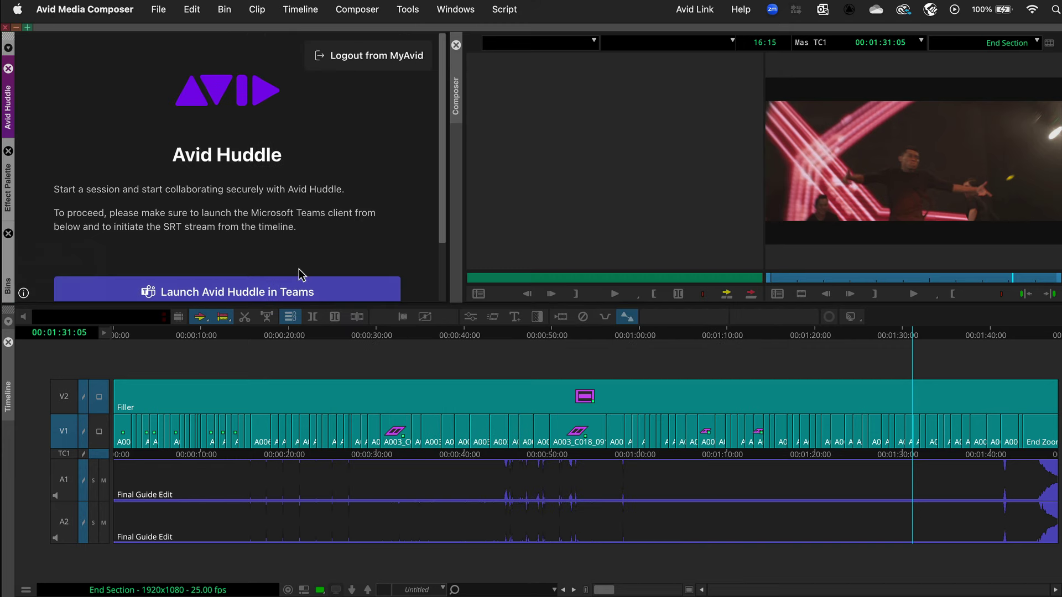
# Step: Choose SRT as the timeline's stream output
pyautogui.click(860, 318)
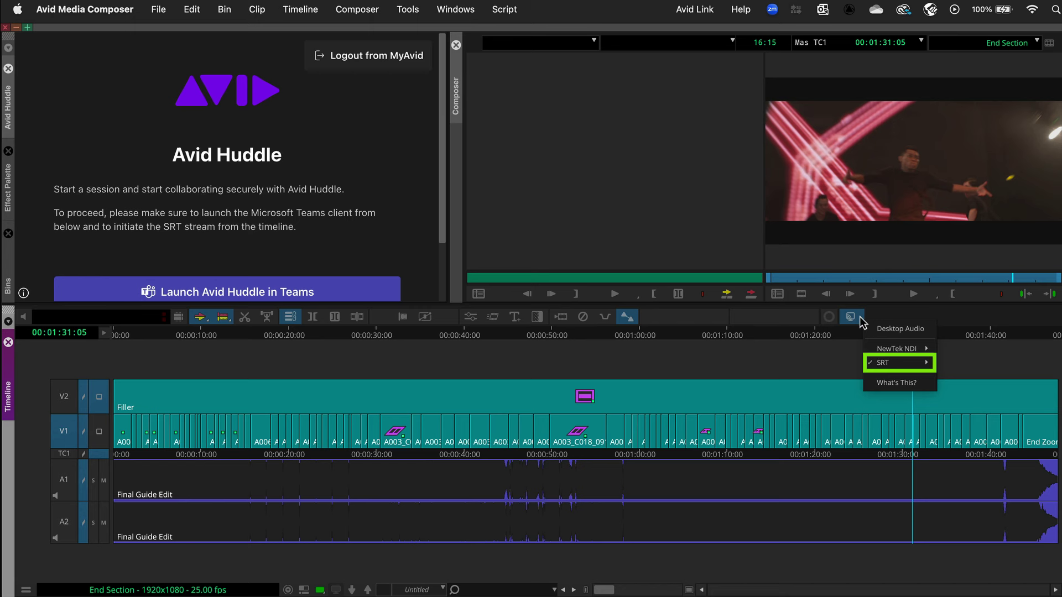
pyautogui.click(859, 320)
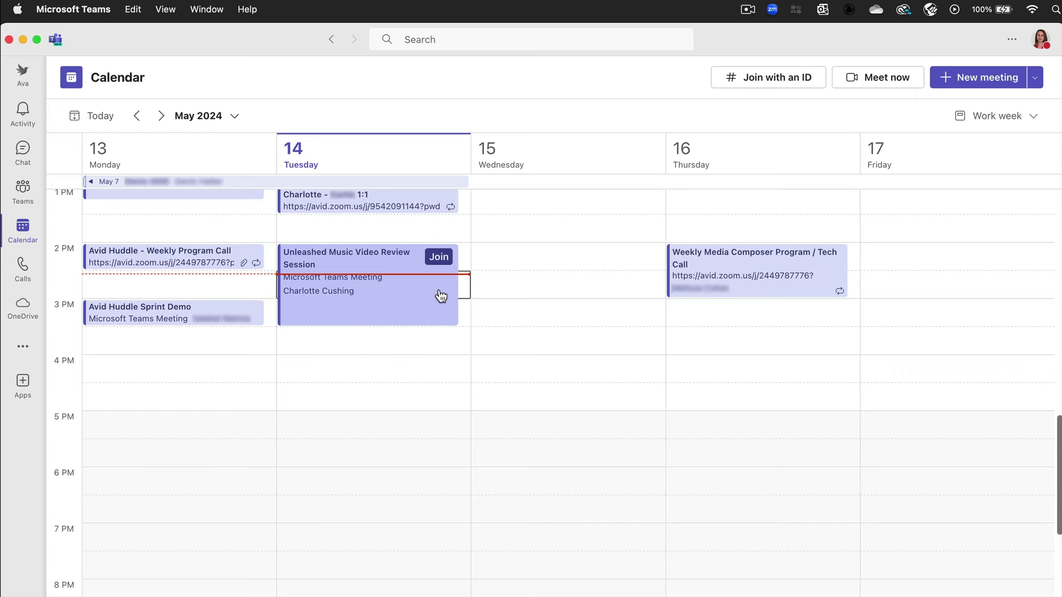
# Step: Join the Unleashed Music Video Review Session and copy its meeting link from People's invite options
pyautogui.click(439, 257)
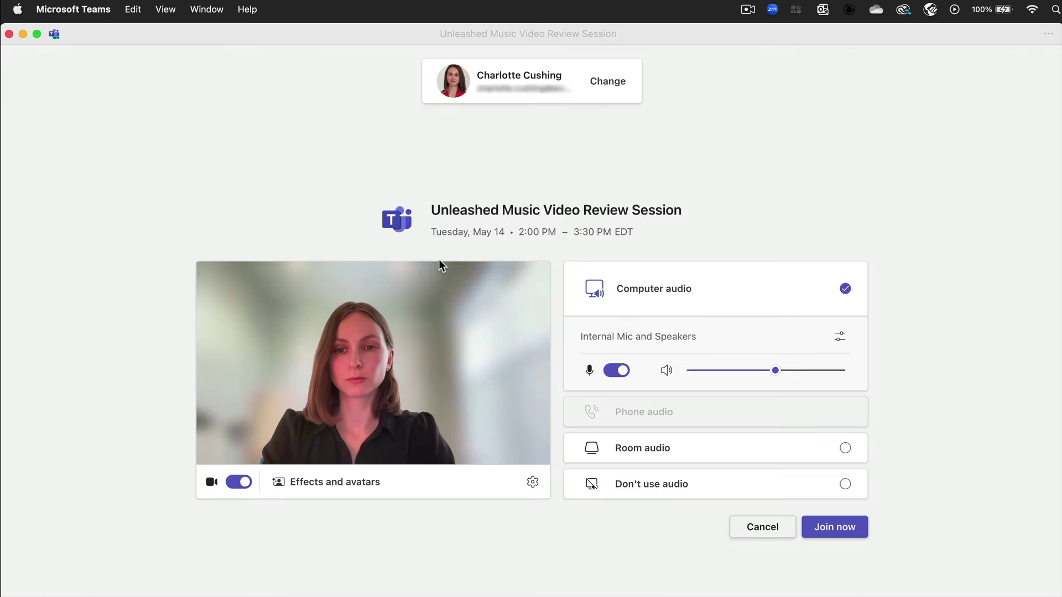
pyautogui.click(835, 526)
pyautogui.click(523, 75)
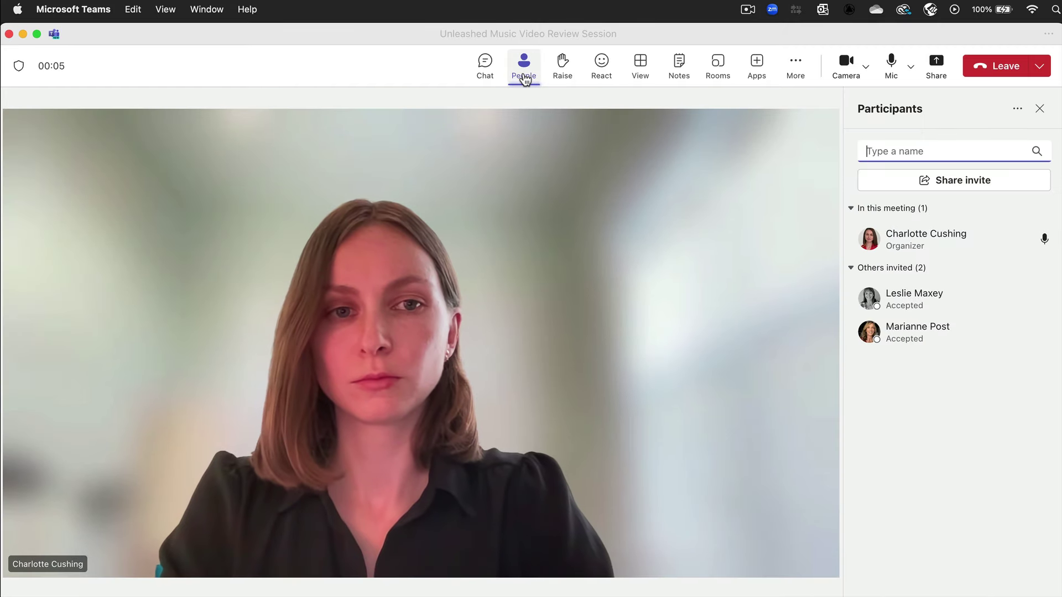
pyautogui.click(860, 180)
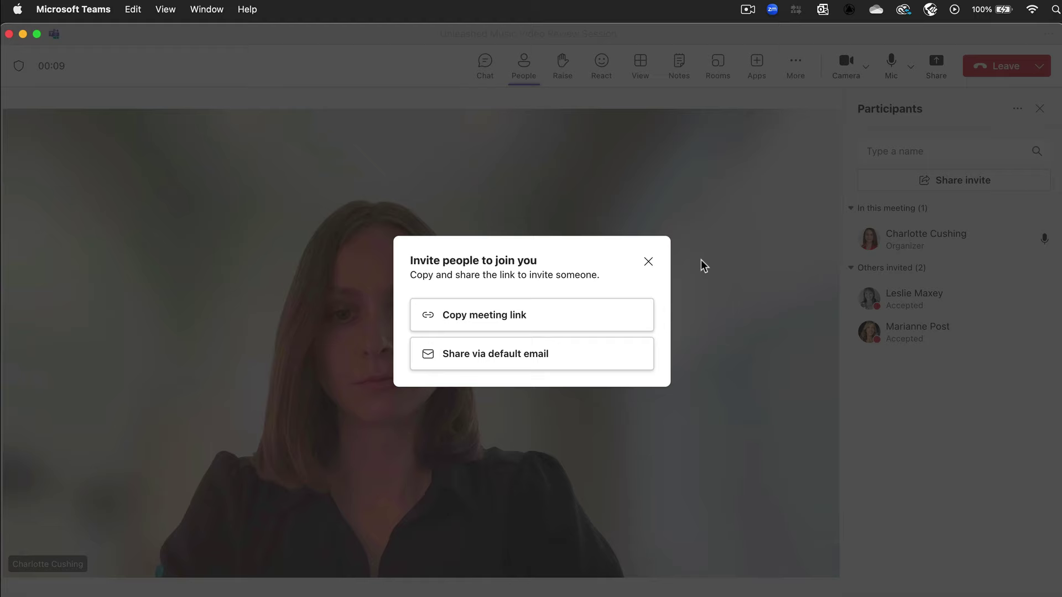
pyautogui.click(623, 318)
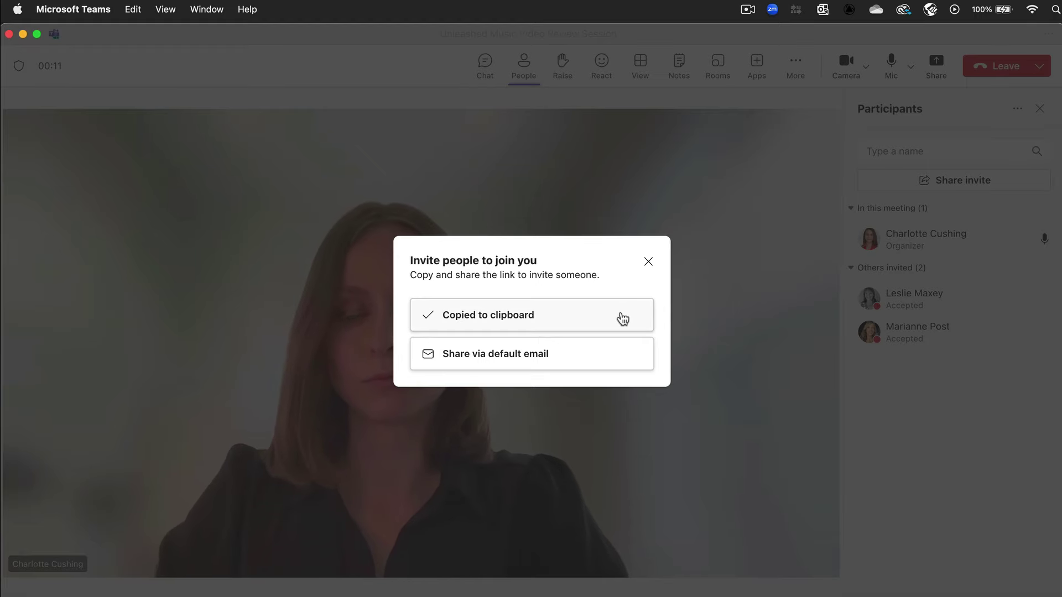
pyautogui.click(649, 262)
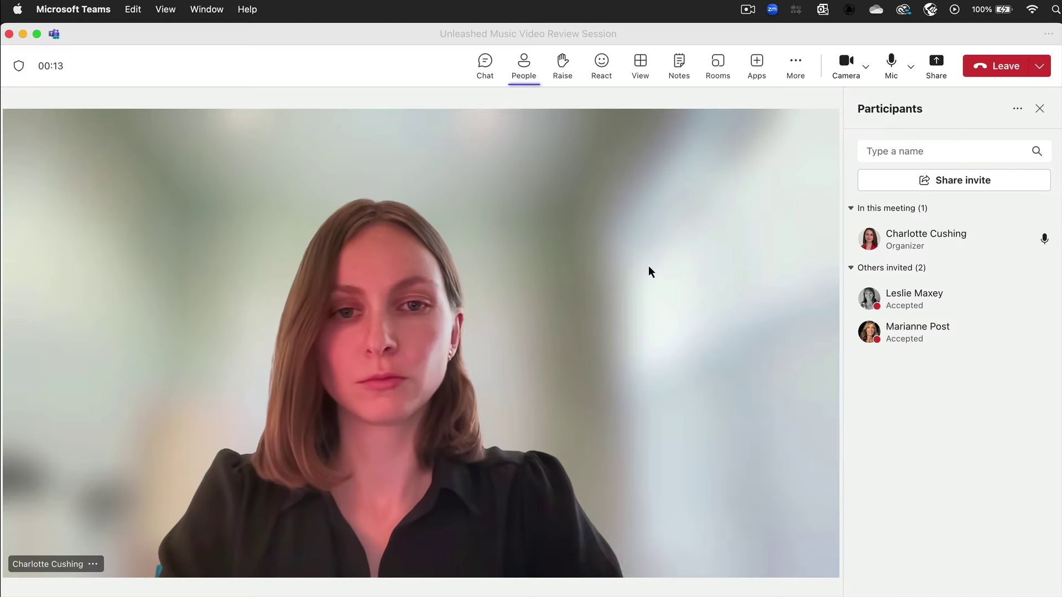
pyautogui.click(1036, 107)
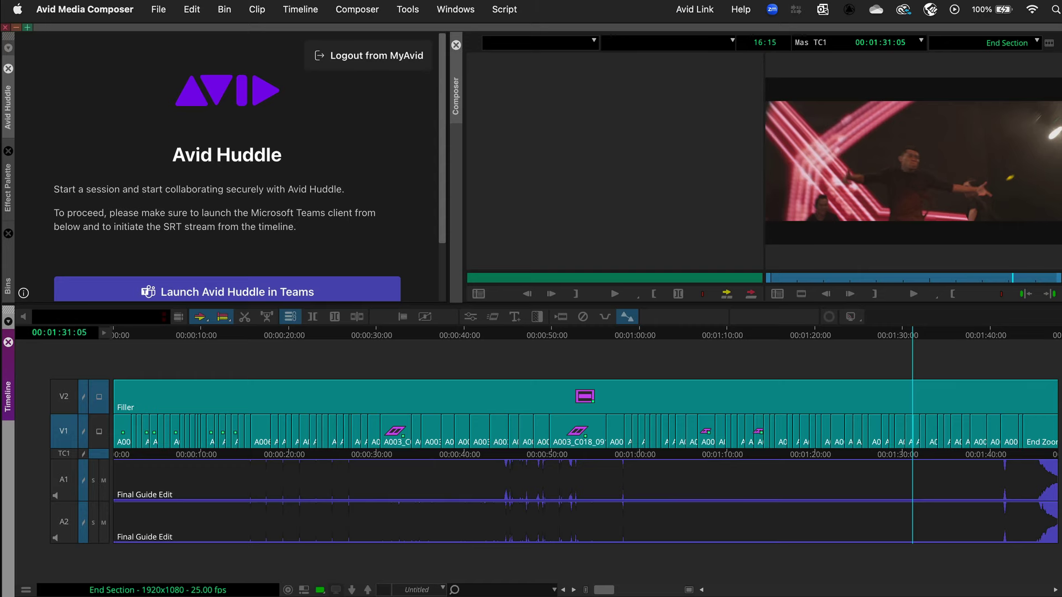
# Step: Launch the Huddle session in Teams and share Avid Huddle with the whole meeting
pyautogui.click(345, 300)
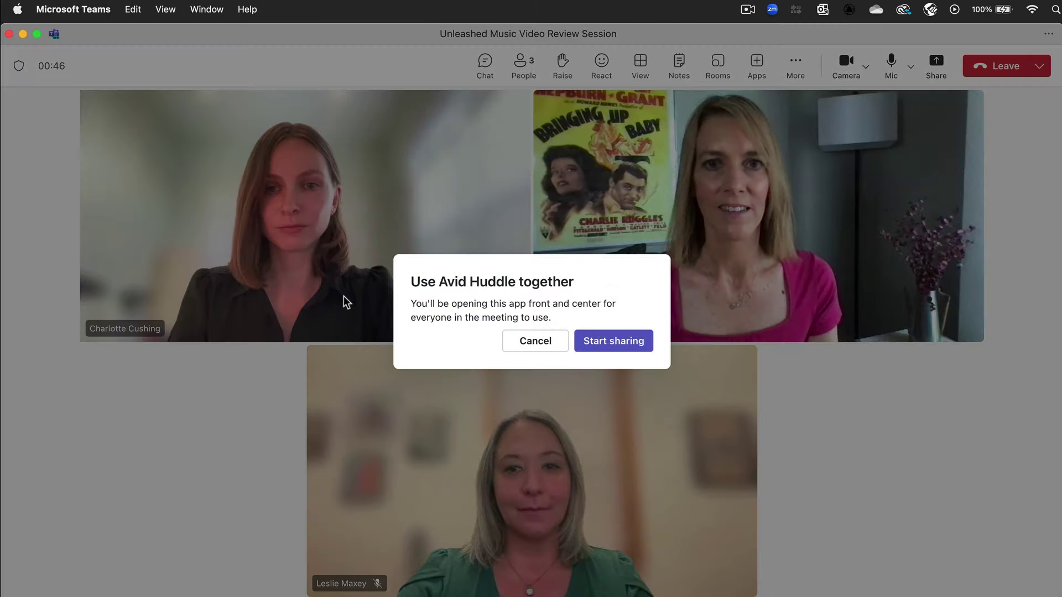
pyautogui.click(581, 343)
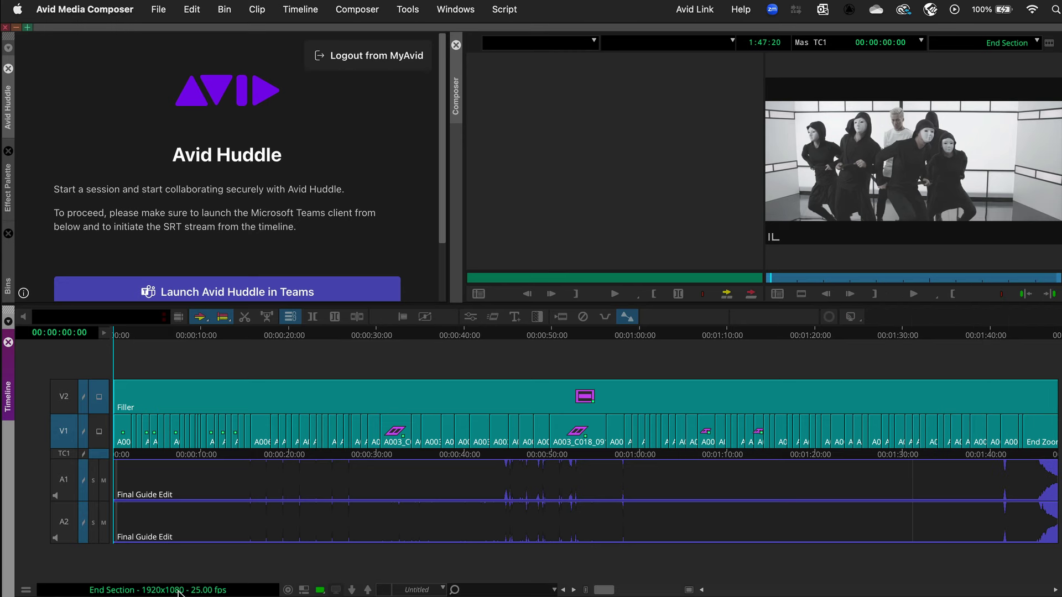
# Step: Start playback of End Section in Media Composer so it streams into the meeting
pyautogui.press('space')
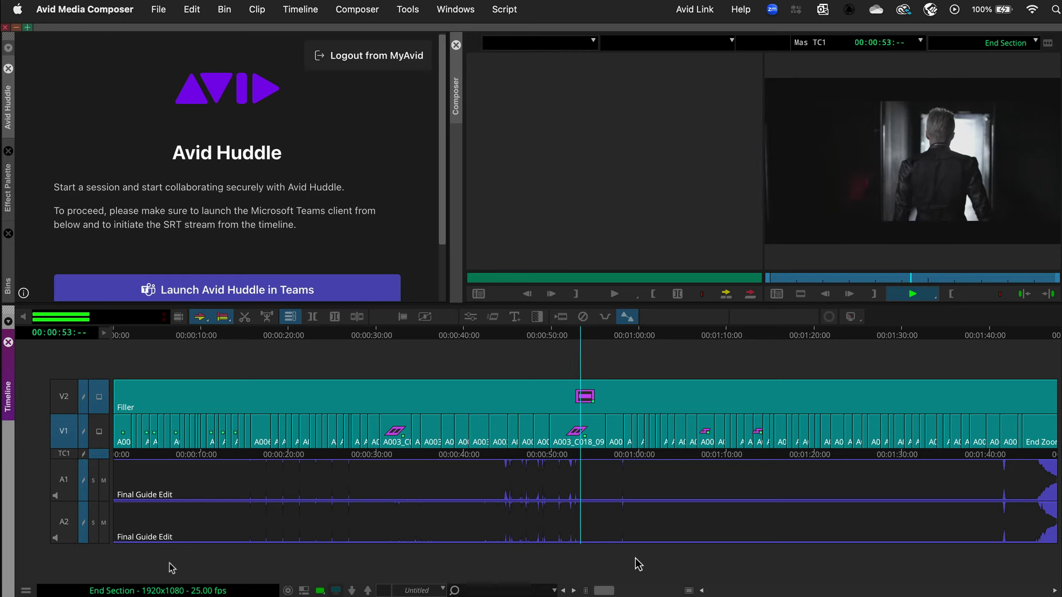
# Step: Stop End Section playback at 00:00:53:19
pyautogui.press('space')
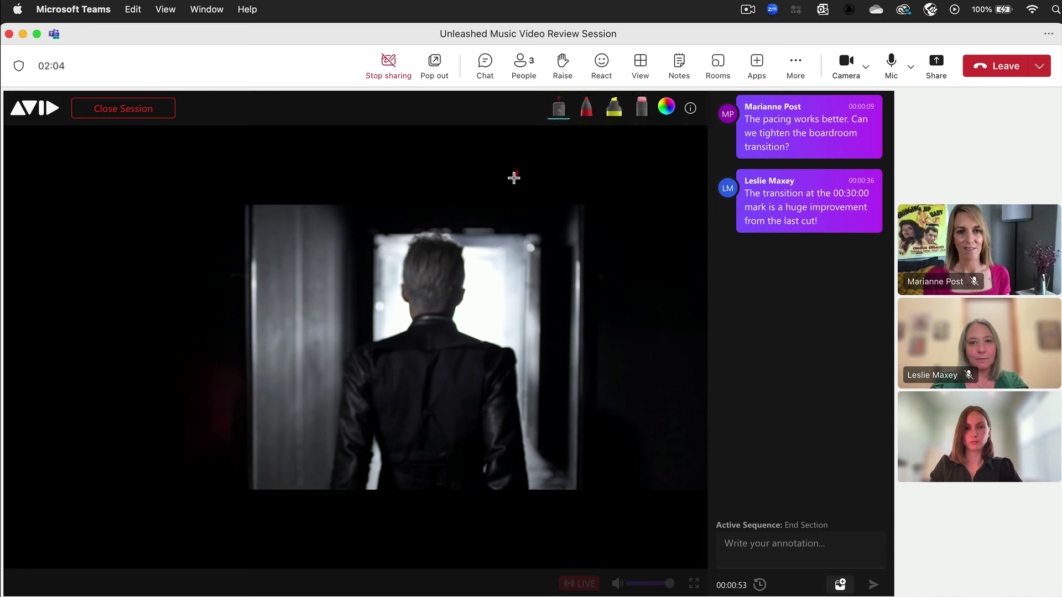
# Step: Outline the man's head and the bright doorway in red on the paused frame
pyautogui.moveTo(514, 178)
pyautogui.mouseDown()
pyautogui.moveTo(402, 203)
pyautogui.moveTo(428, 279)
pyautogui.moveTo(530, 225)
pyautogui.moveTo(505, 187)
pyautogui.mouseUp()
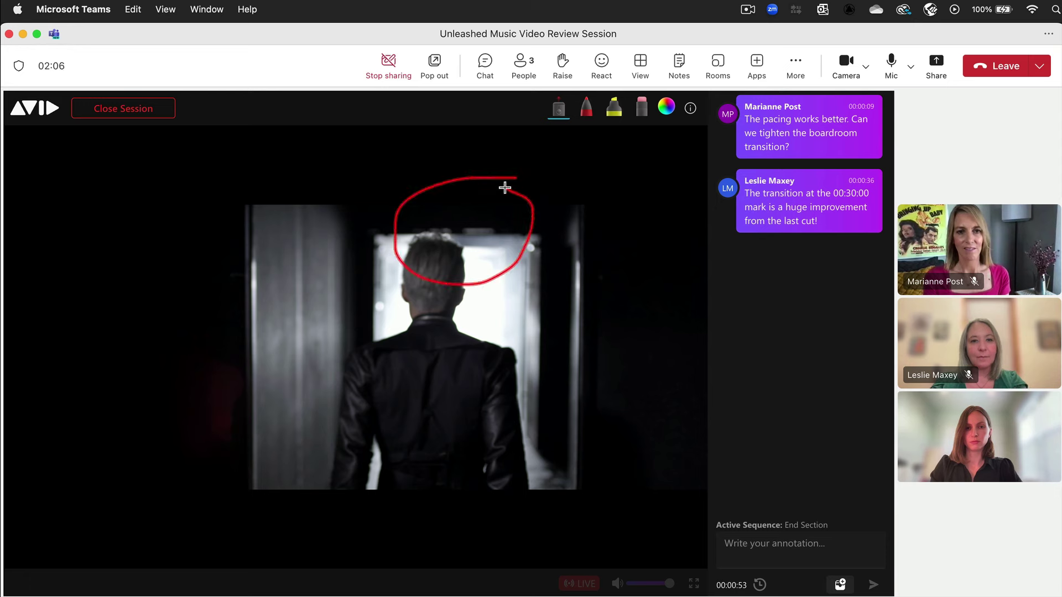
pyautogui.click(584, 119)
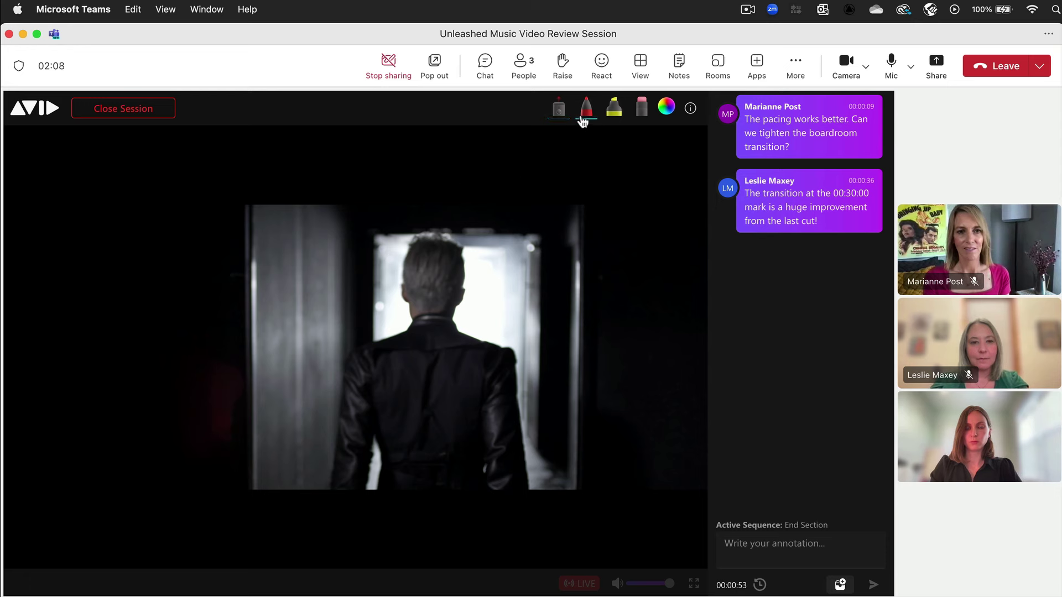
pyautogui.moveTo(542, 237)
pyautogui.mouseDown()
pyautogui.moveTo(540, 339)
pyautogui.moveTo(452, 321)
pyautogui.moveTo(469, 243)
pyautogui.moveTo(556, 239)
pyautogui.mouseUp()
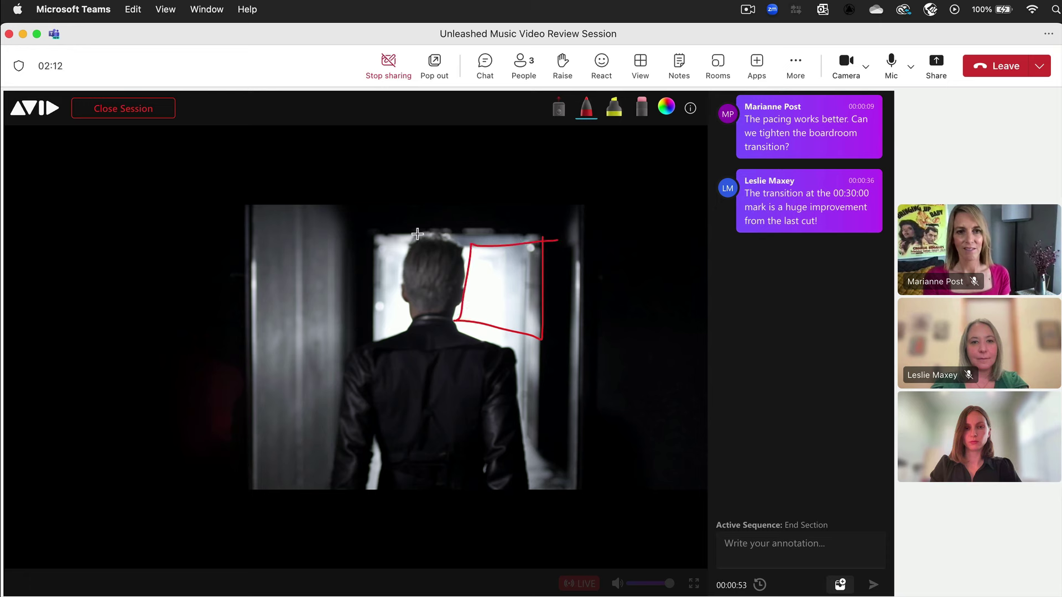
pyautogui.moveTo(417, 234)
pyautogui.mouseDown()
pyautogui.moveTo(377, 254)
pyautogui.moveTo(370, 337)
pyautogui.moveTo(420, 285)
pyautogui.moveTo(410, 238)
pyautogui.mouseUp()
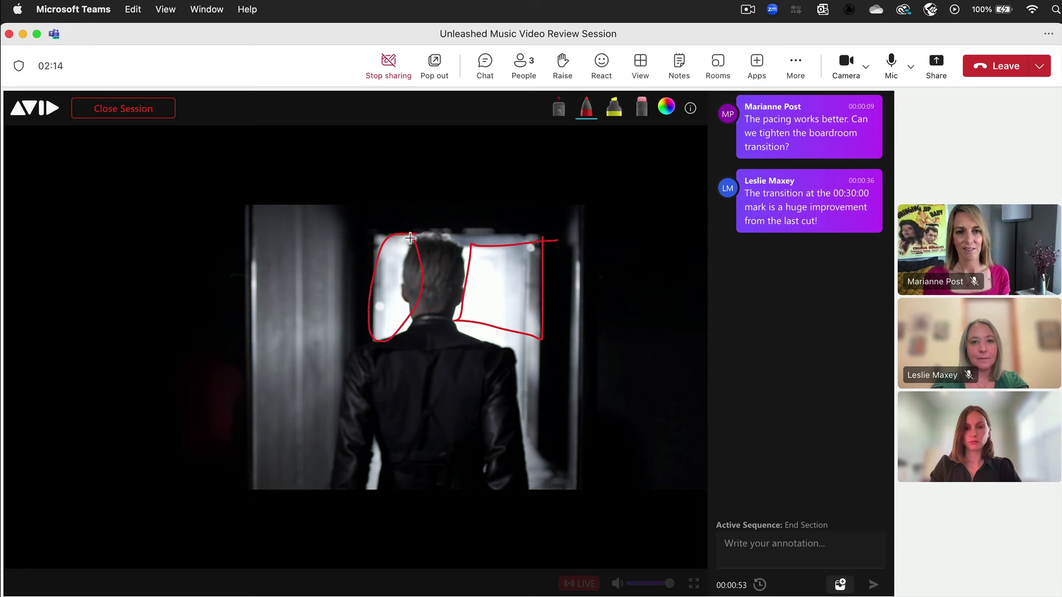
# Step: Add a yellow-green highlight left of the doorway, erase it, and set the pen colour to green
pyautogui.click(617, 118)
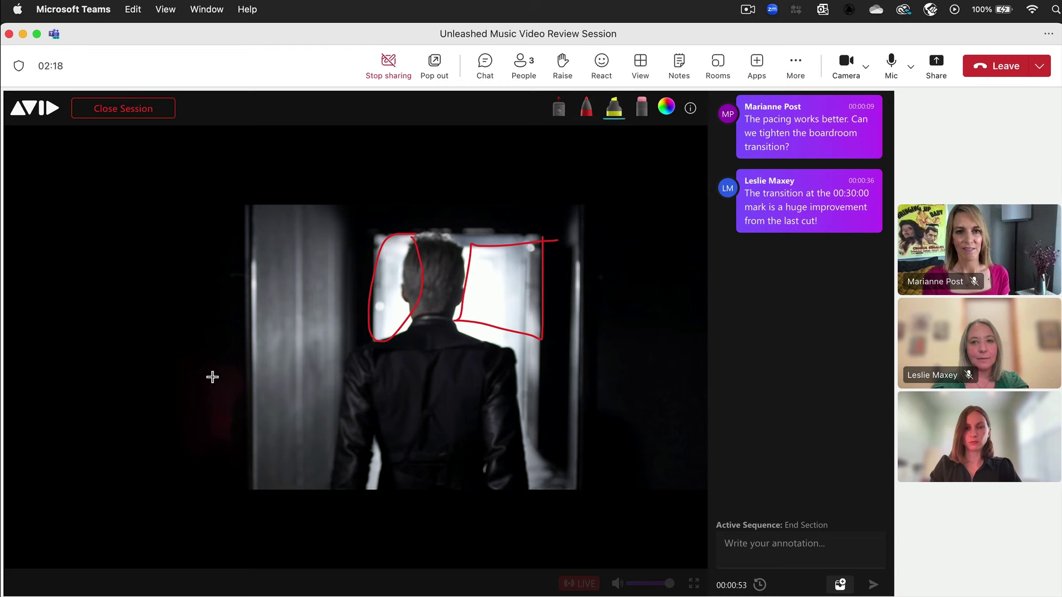
pyautogui.moveTo(212, 376)
pyautogui.mouseDown()
pyautogui.moveTo(239, 378)
pyautogui.moveTo(220, 401)
pyautogui.moveTo(231, 431)
pyautogui.mouseUp()
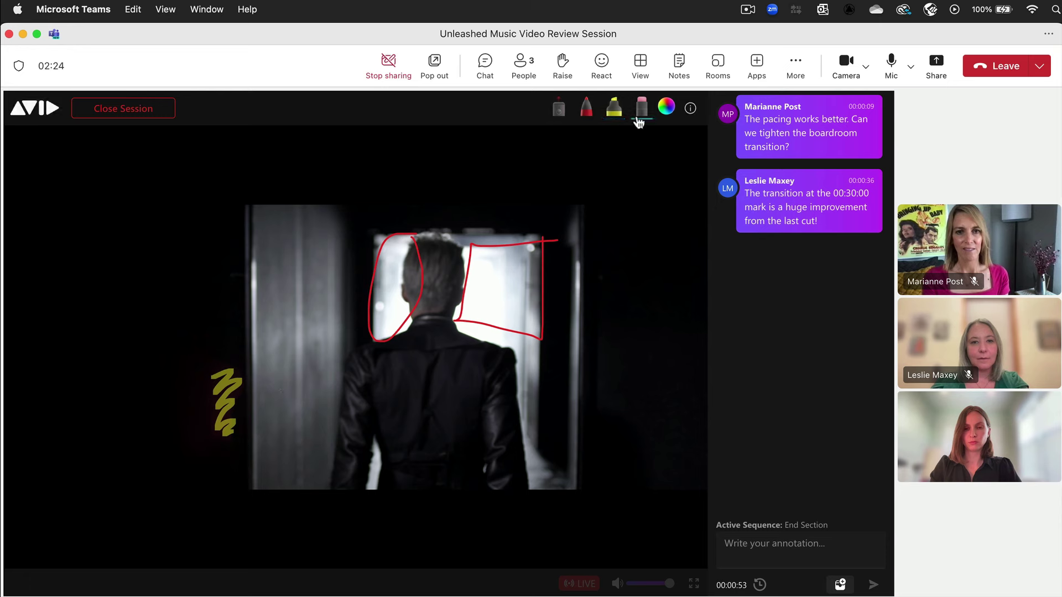
pyautogui.click(238, 387)
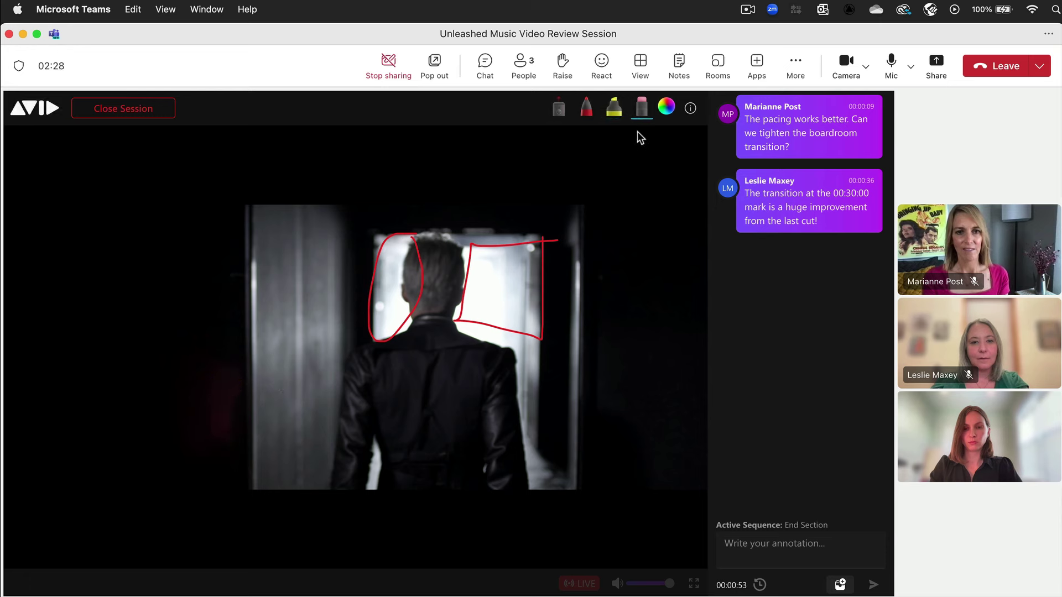
pyautogui.click(666, 114)
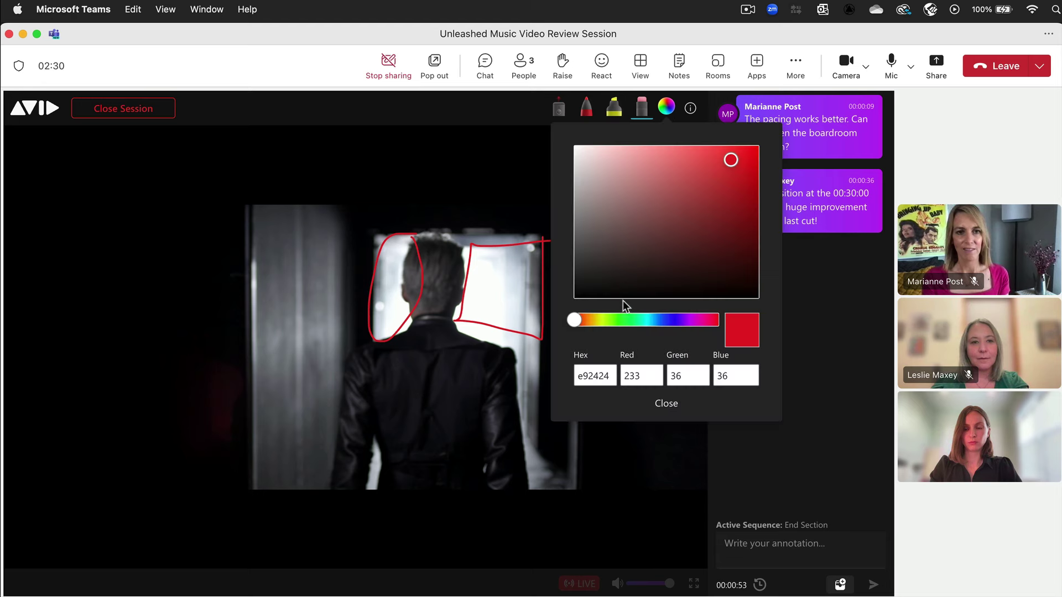
pyautogui.click(622, 321)
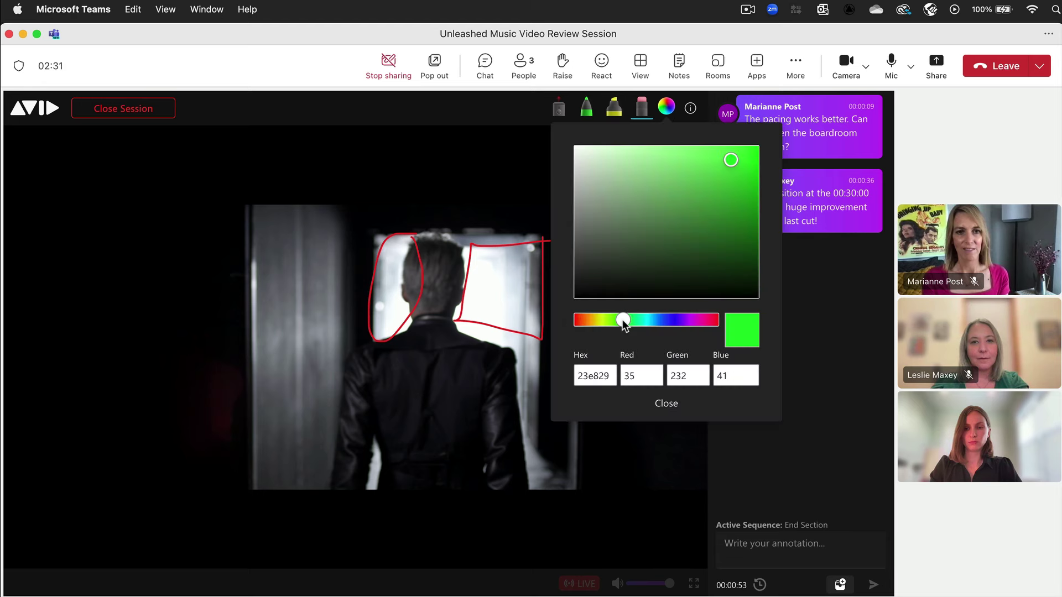
pyautogui.click(667, 403)
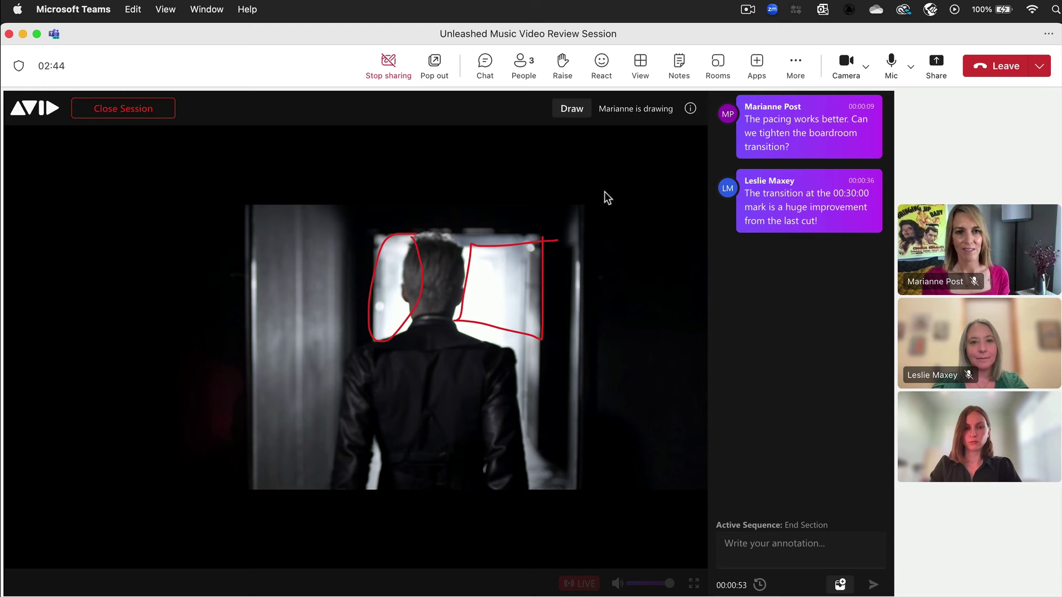
# Step: Retake drawing control and erase the red doorway outline and the red loop around the head
pyautogui.click(588, 114)
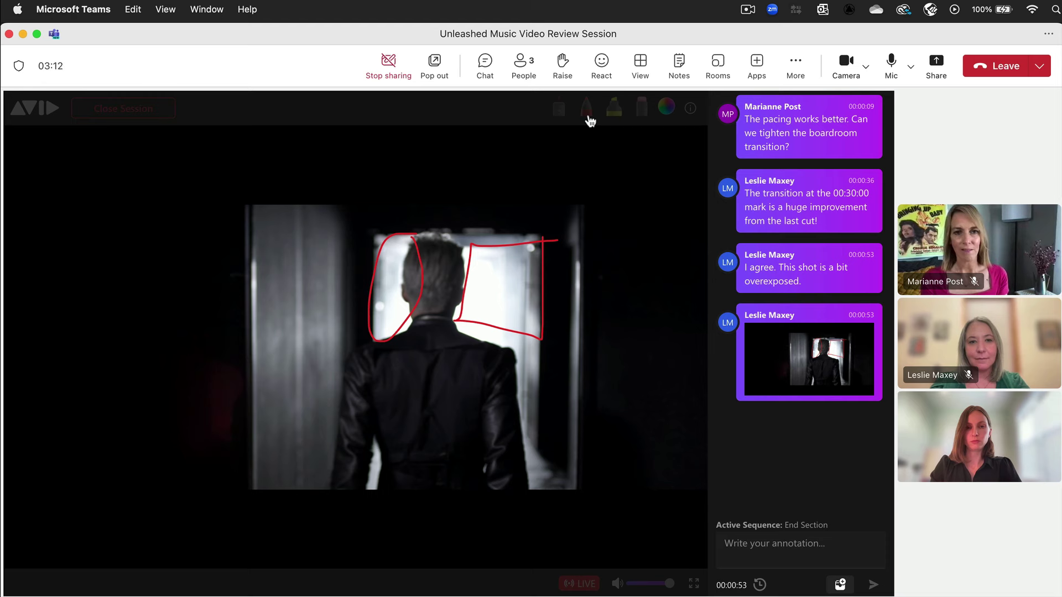
pyautogui.moveTo(588, 117)
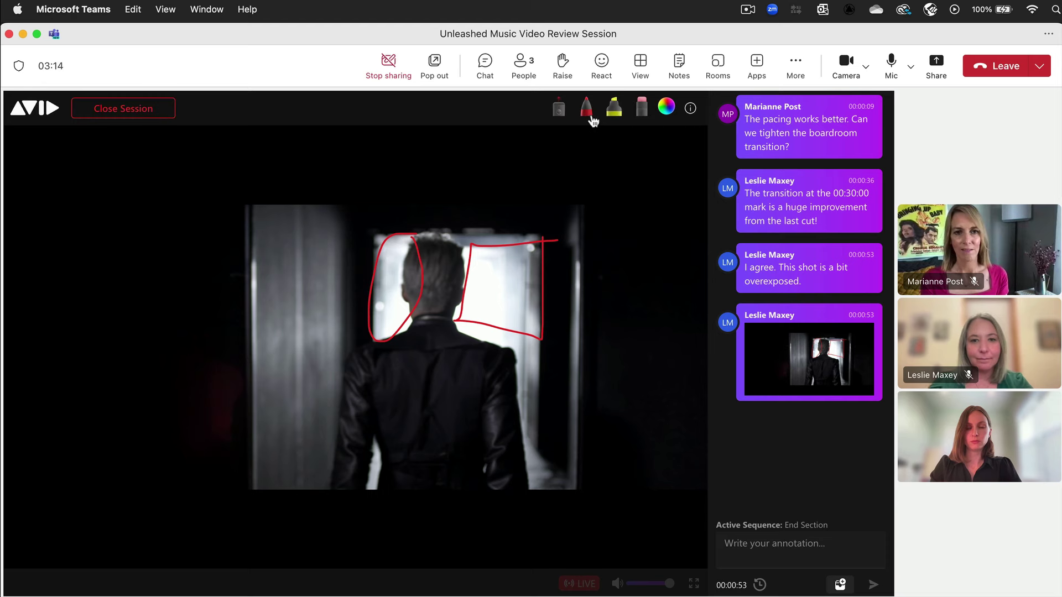
pyautogui.click(641, 117)
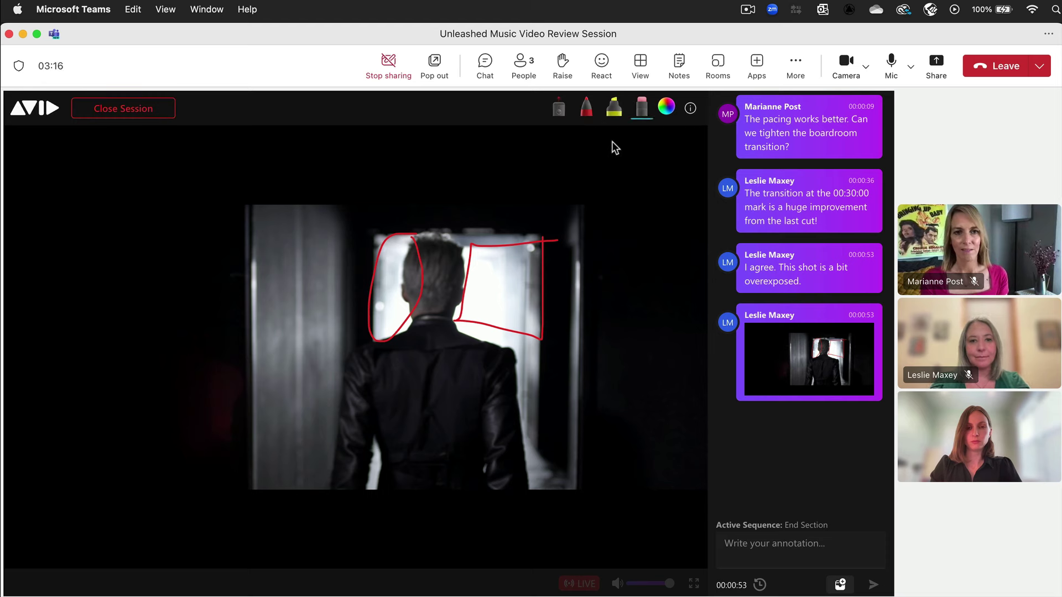
pyautogui.click(538, 242)
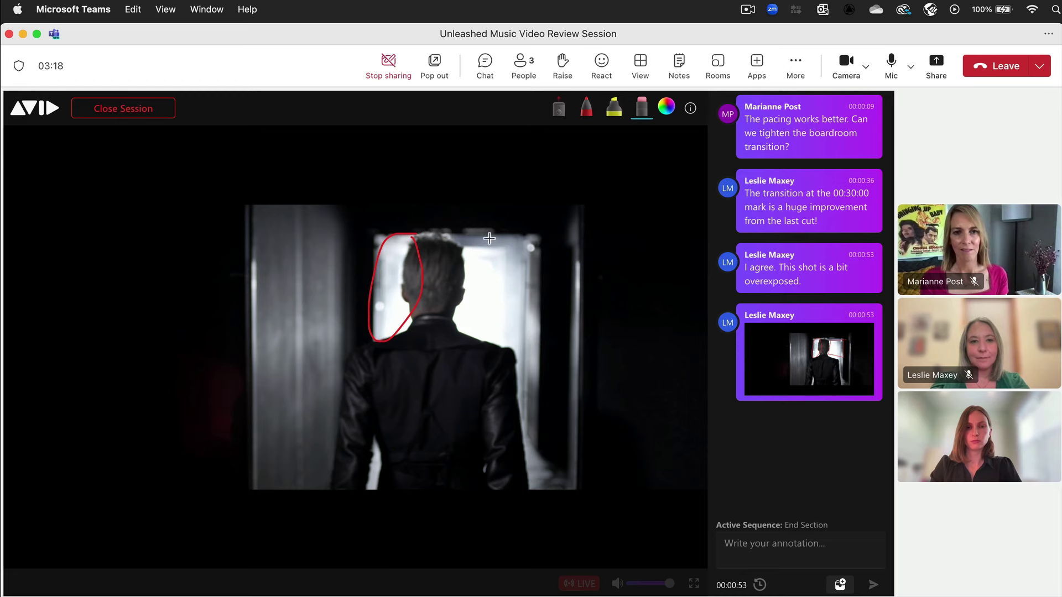
pyautogui.click(411, 233)
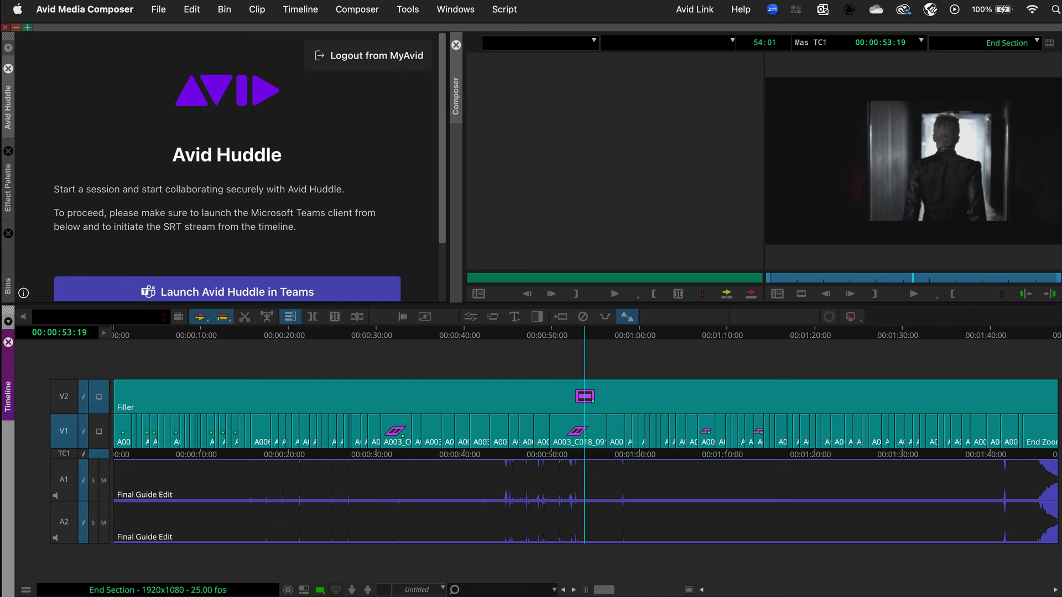
# Step: From the For Review bin, load Intro Section, then reload End Section into the timeline
pyautogui.click(8, 288)
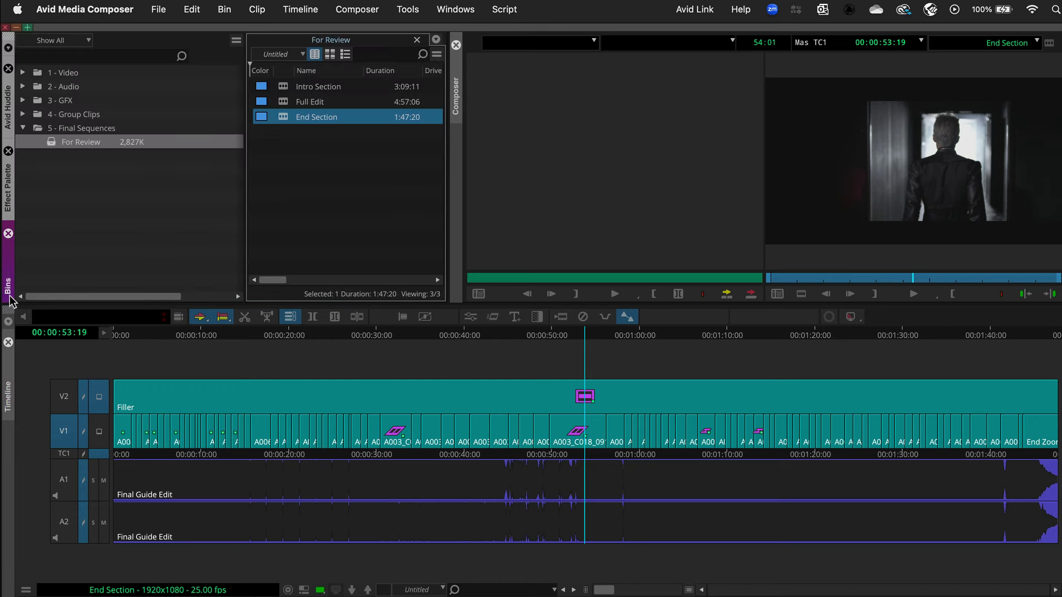
pyautogui.doubleClick(283, 91)
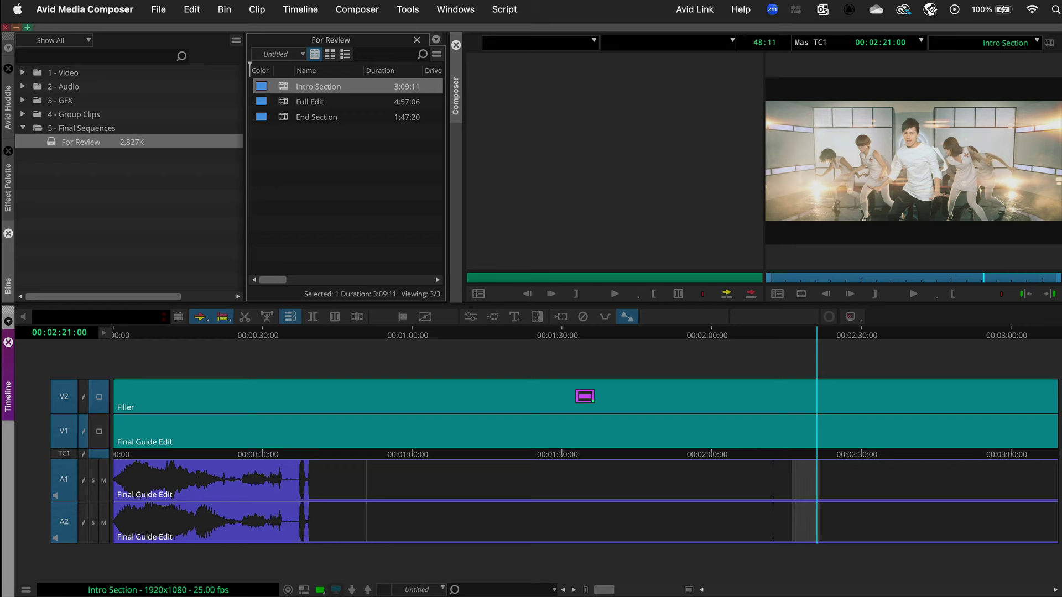
pyautogui.press('super+Tab')
pyautogui.doubleClick(285, 123)
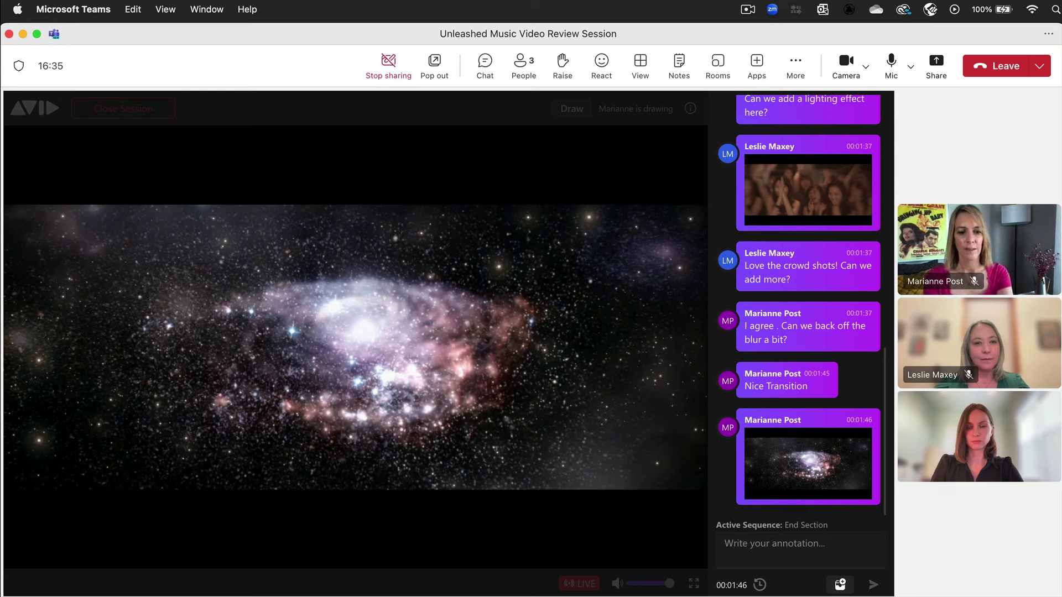
# Step: Close the Avid Huddle review session, confirming with 'Yes, I'm sure'
pyautogui.moveTo(204, 347)
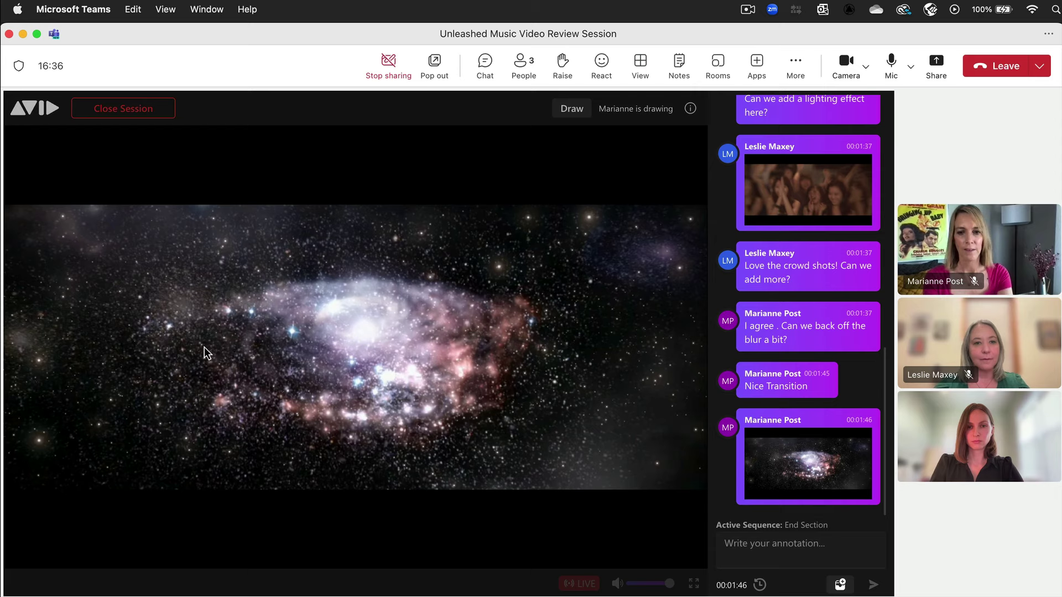
pyautogui.click(172, 115)
pyautogui.click(294, 400)
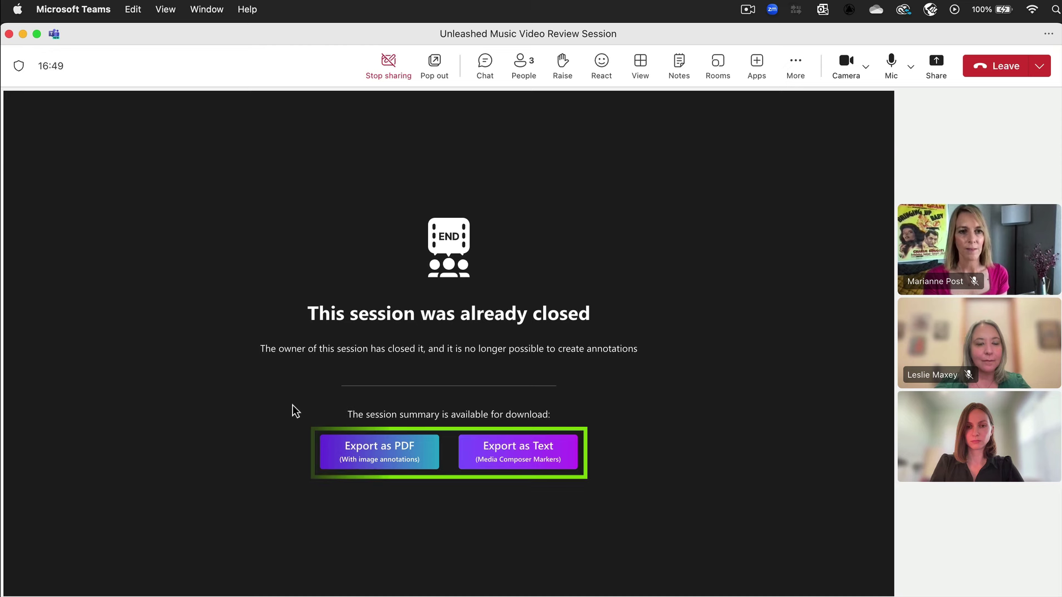
# Step: Export the session summary as a PDF with image annotations
pyautogui.click(324, 449)
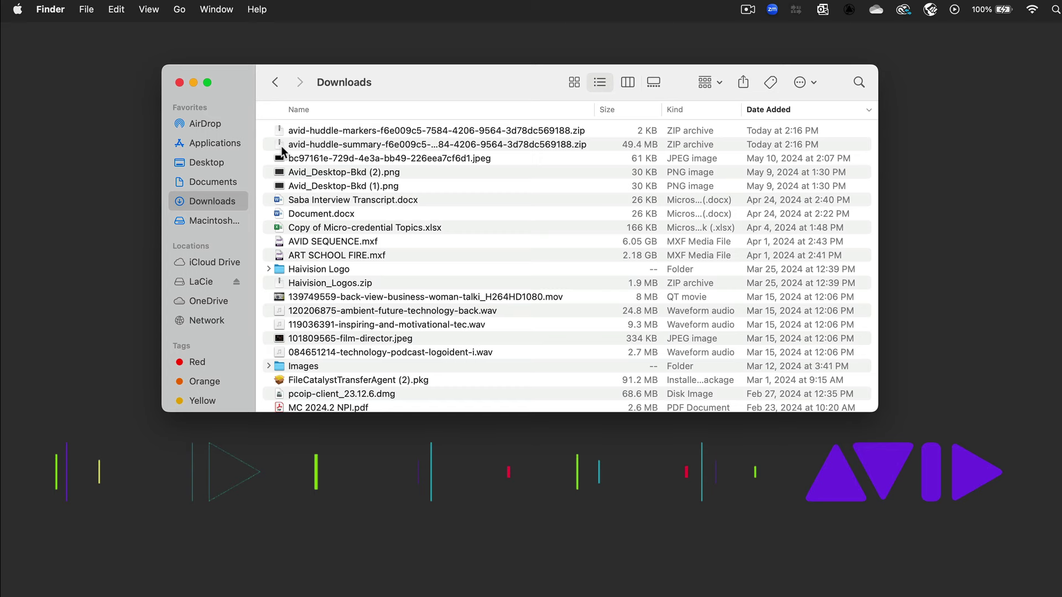
# Step: Extract the avid-huddle-summary and avid-huddle-markers ZIP archives in Downloads
pyautogui.doubleClick(281, 145)
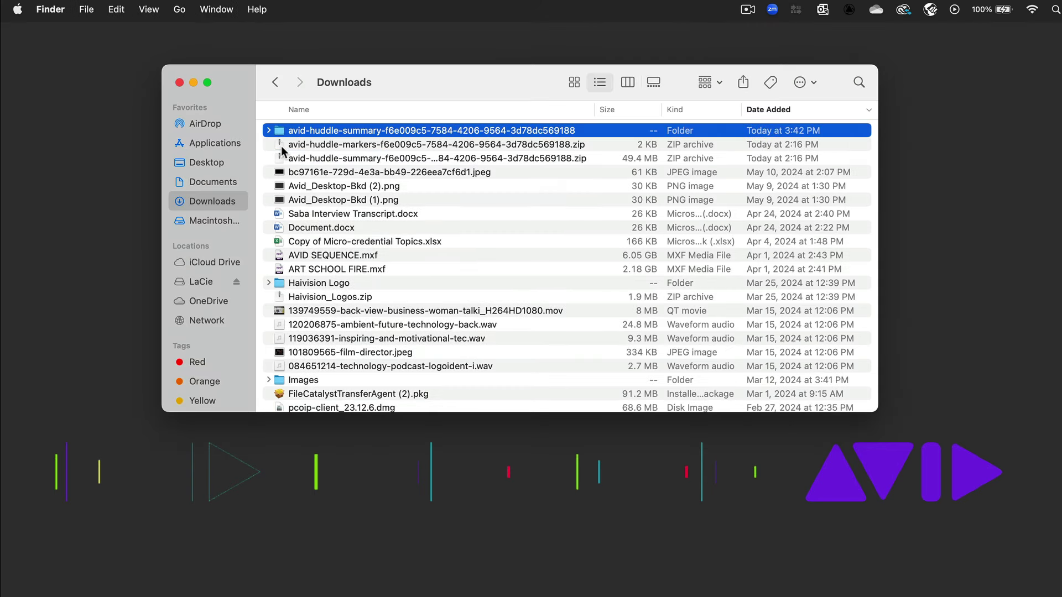
pyautogui.doubleClick(281, 145)
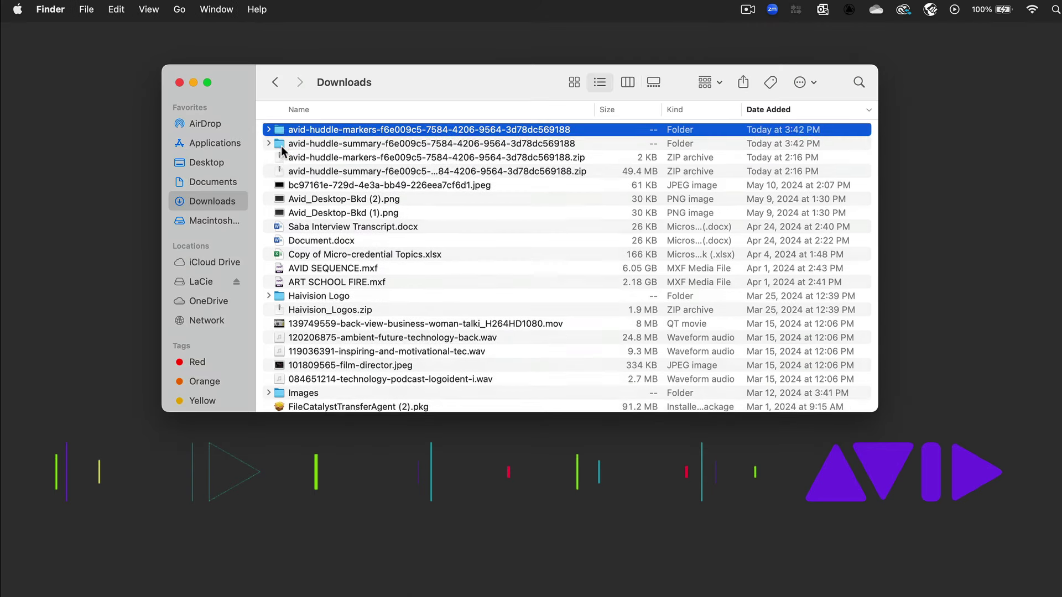